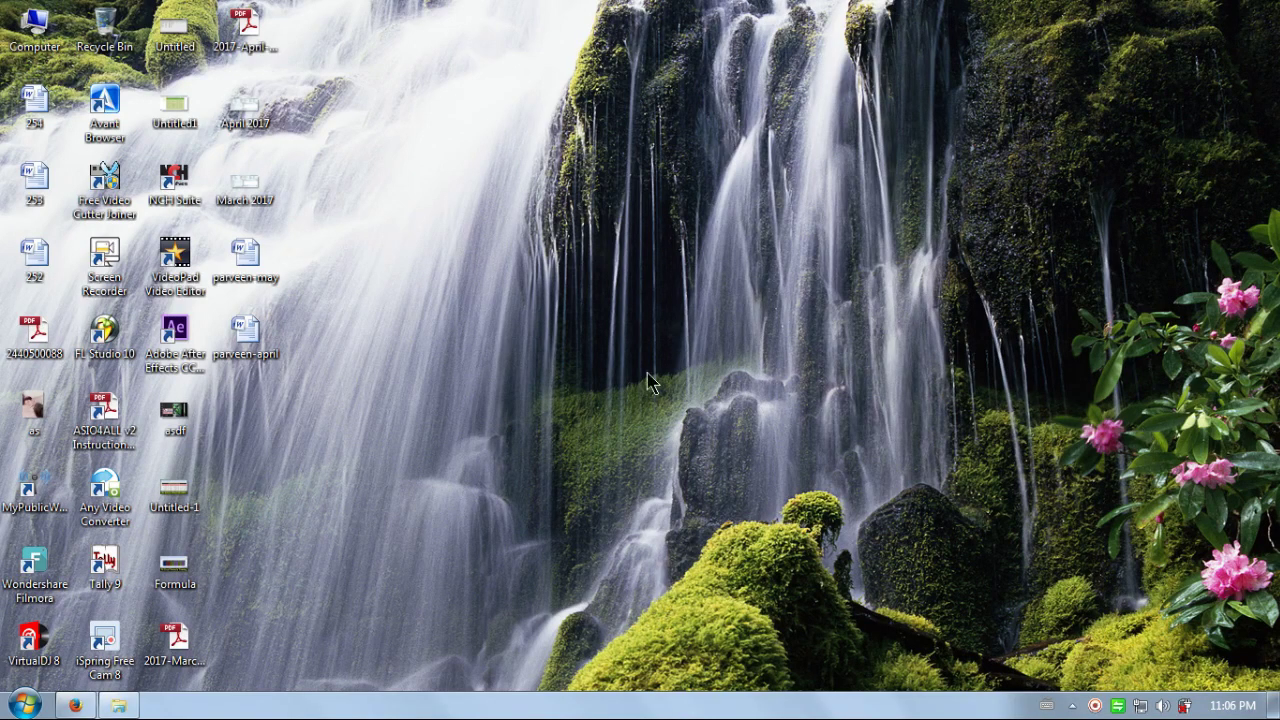
- Launch Microsoft Office Excel 2007 from the Start menu
left_click(38, 707)
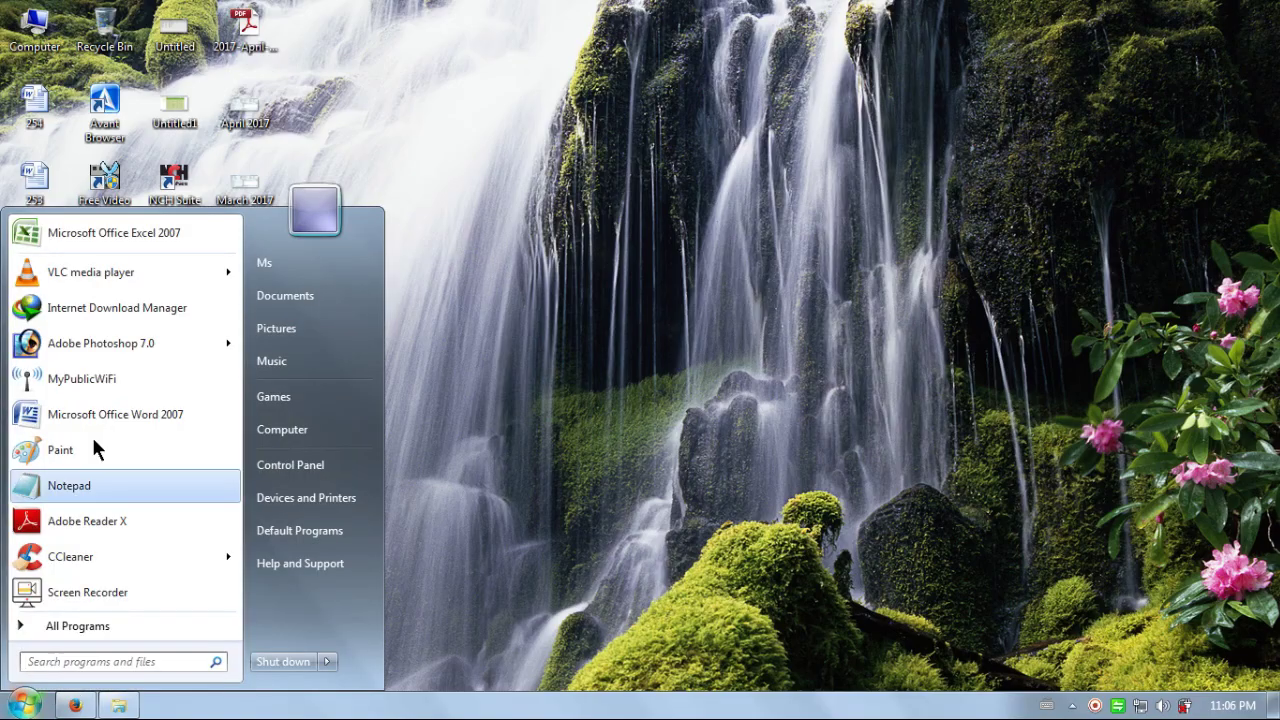
left_click(161, 236)
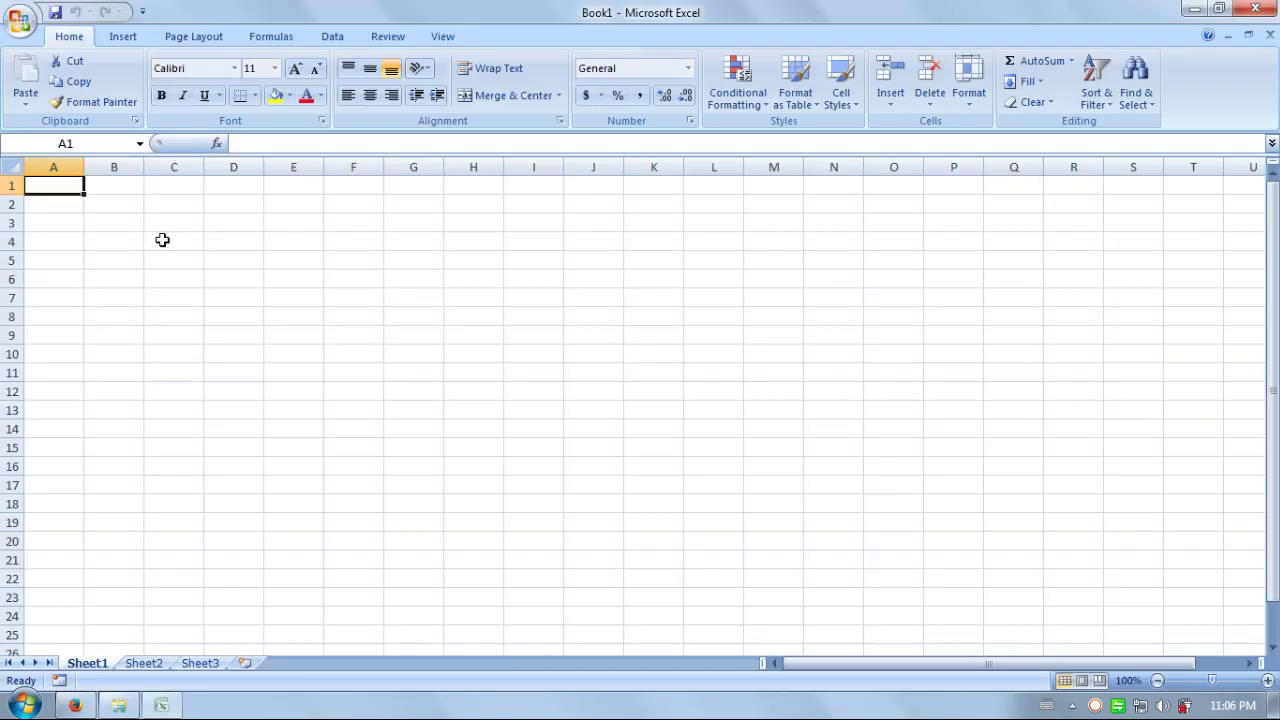
- Zoom the worksheet in to 180%
left_click(1267, 680)
left_click(1267, 680)
left_click(1267, 680)
left_click(1267, 680)
left_click(1267, 680)
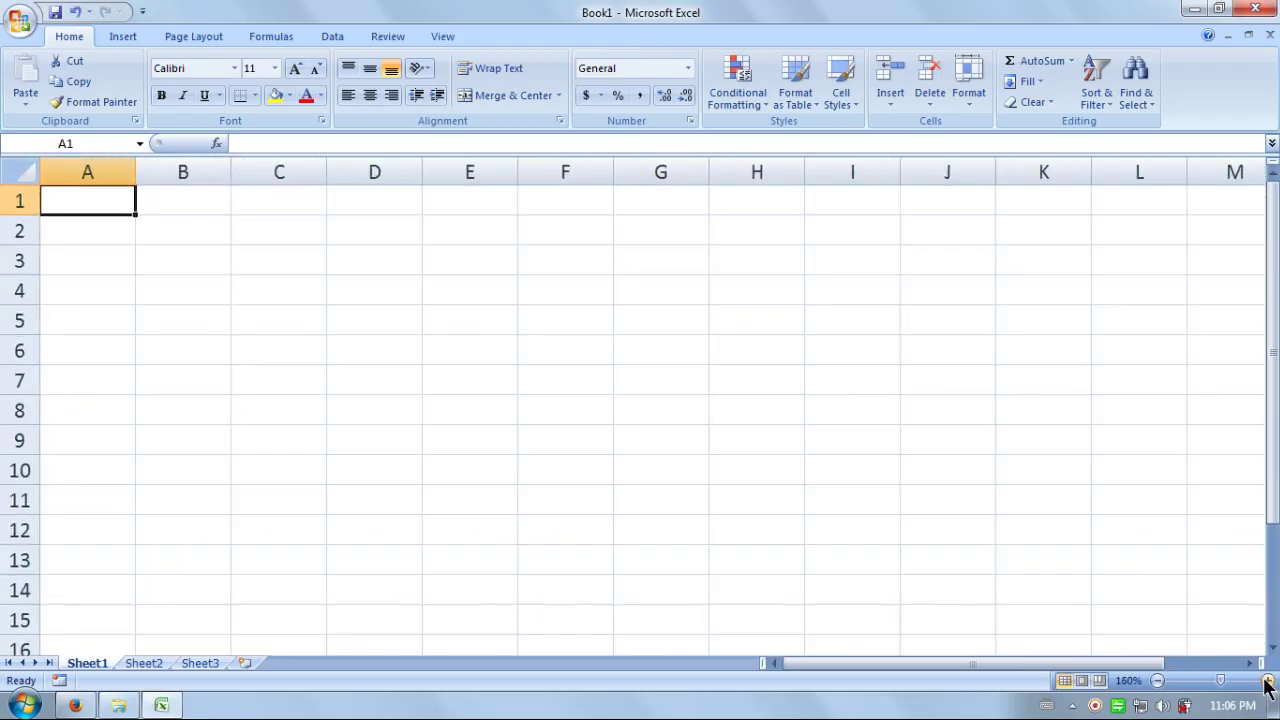
left_click(1267, 680)
left_click(1267, 680)
left_click(1267, 680)
left_click(475, 298)
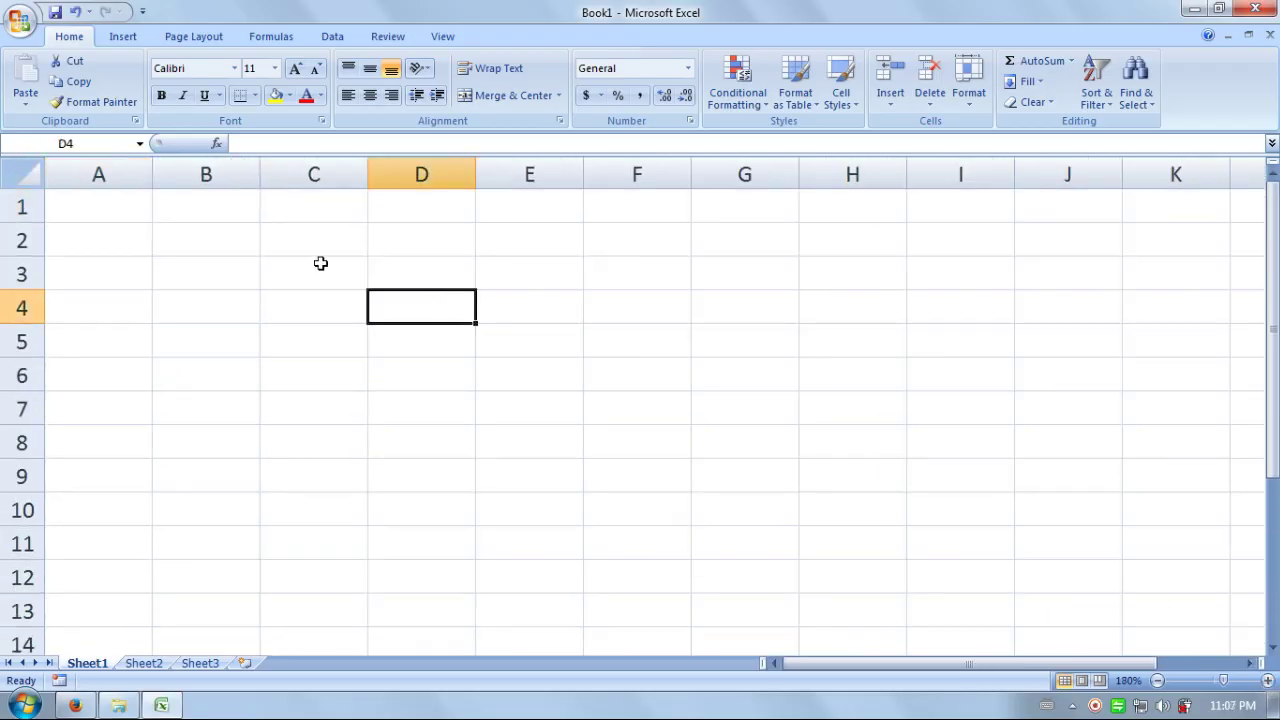
- Enter headers NAME, HINDI, ENG, MATH, SCIE and TOTAL across A1 to F1
left_click(109, 205)
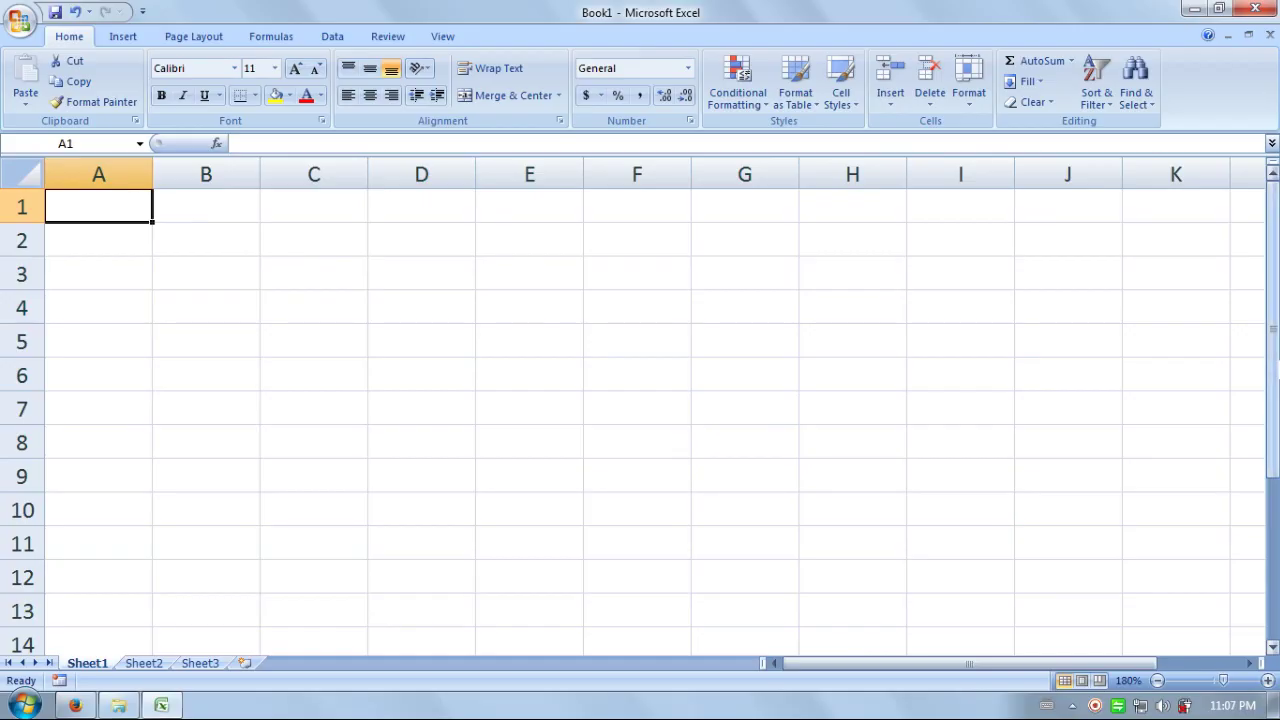
type("NAME")
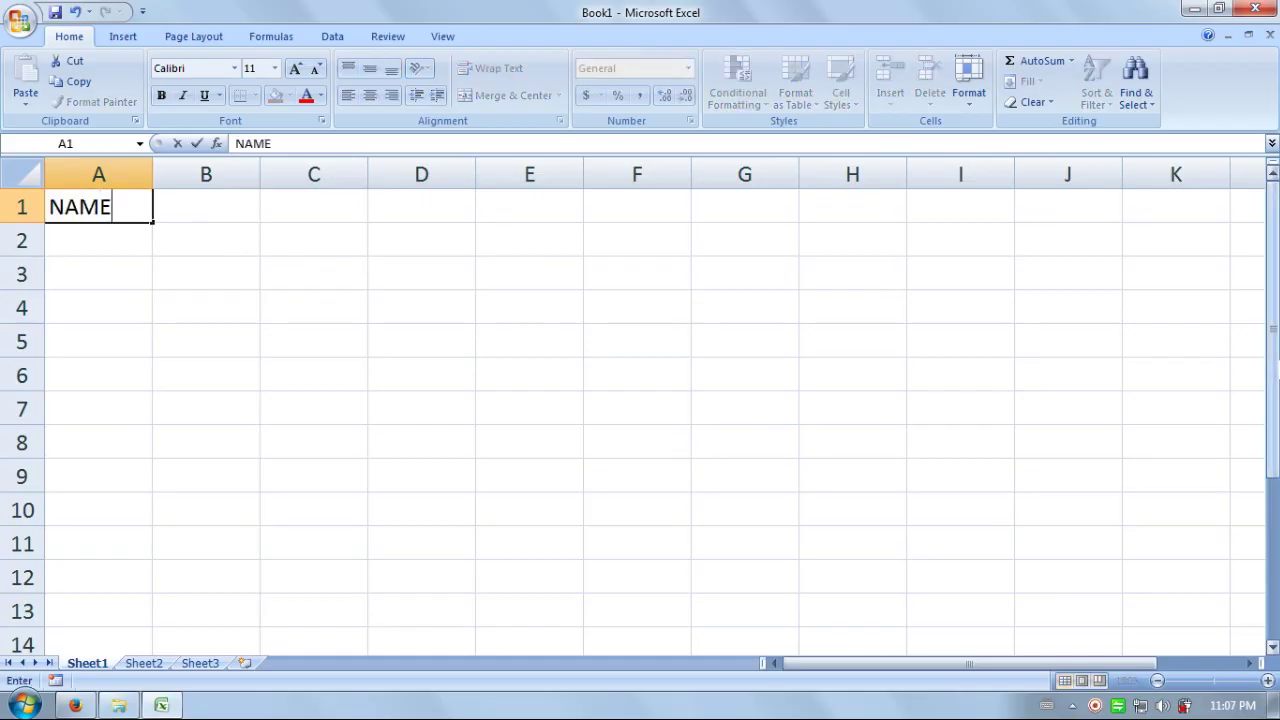
key("Tab")
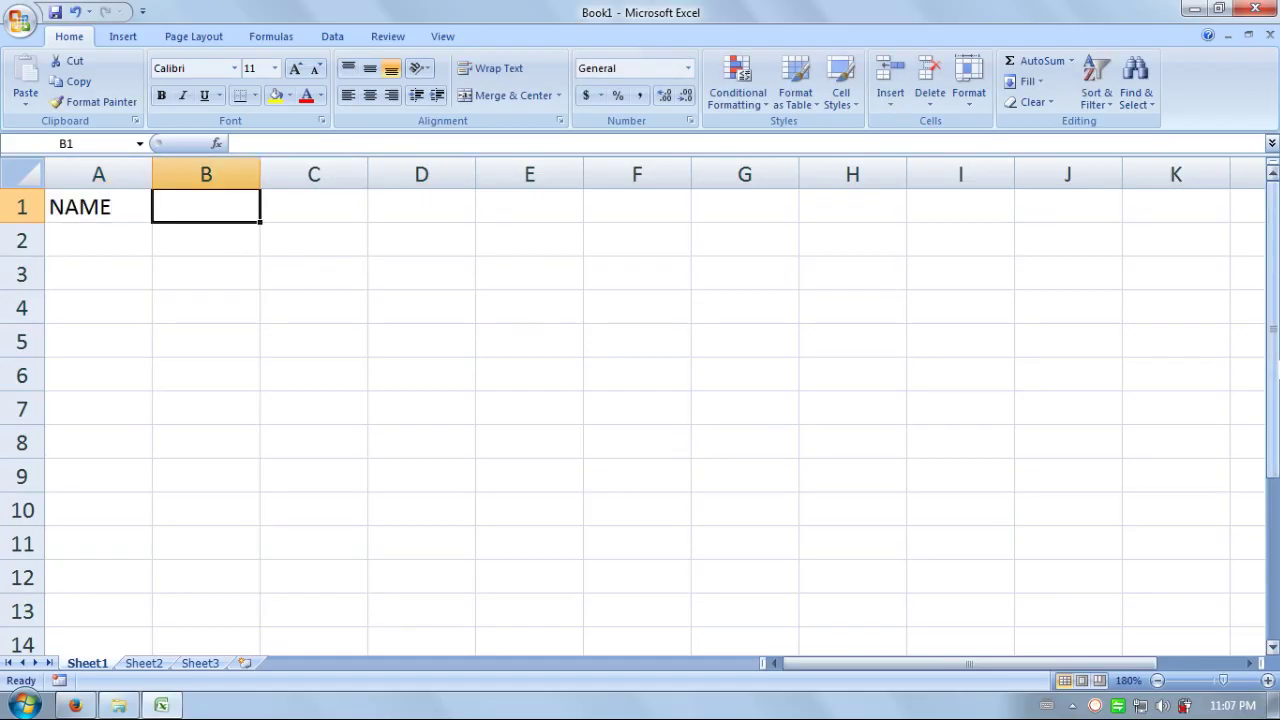
type("HINDI")
key("Tab")
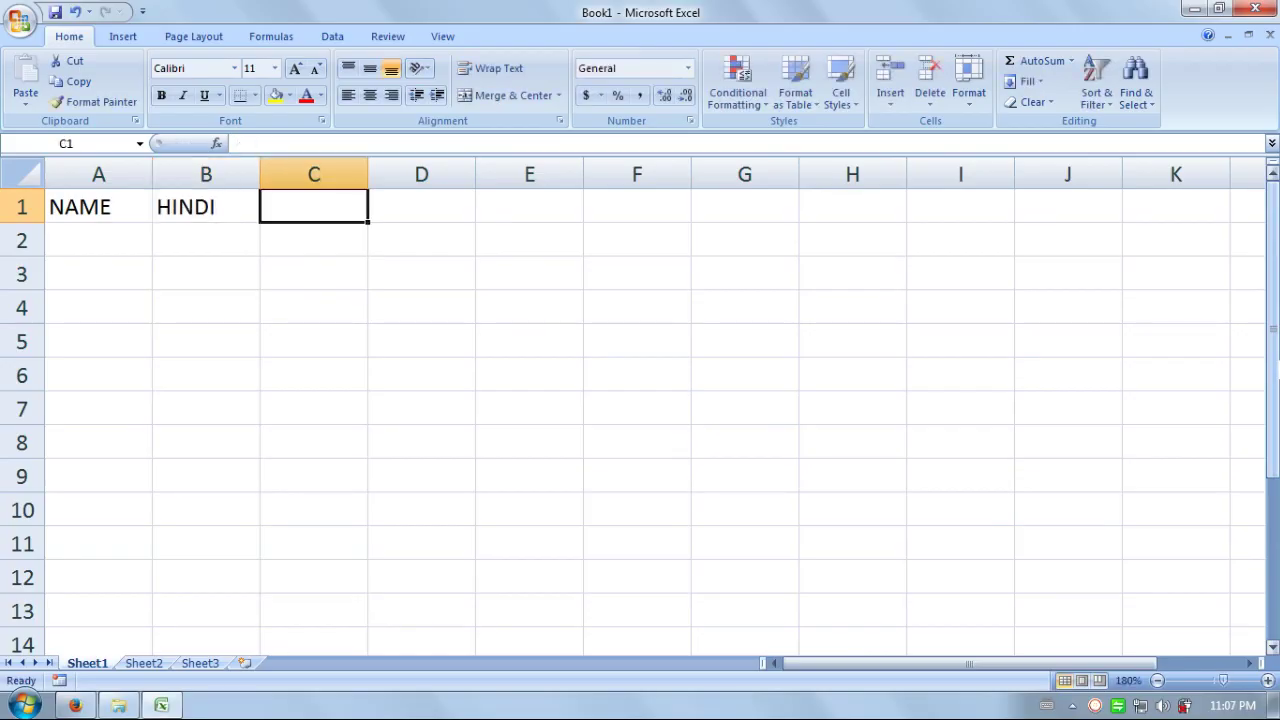
type("ENG")
key("Tab")
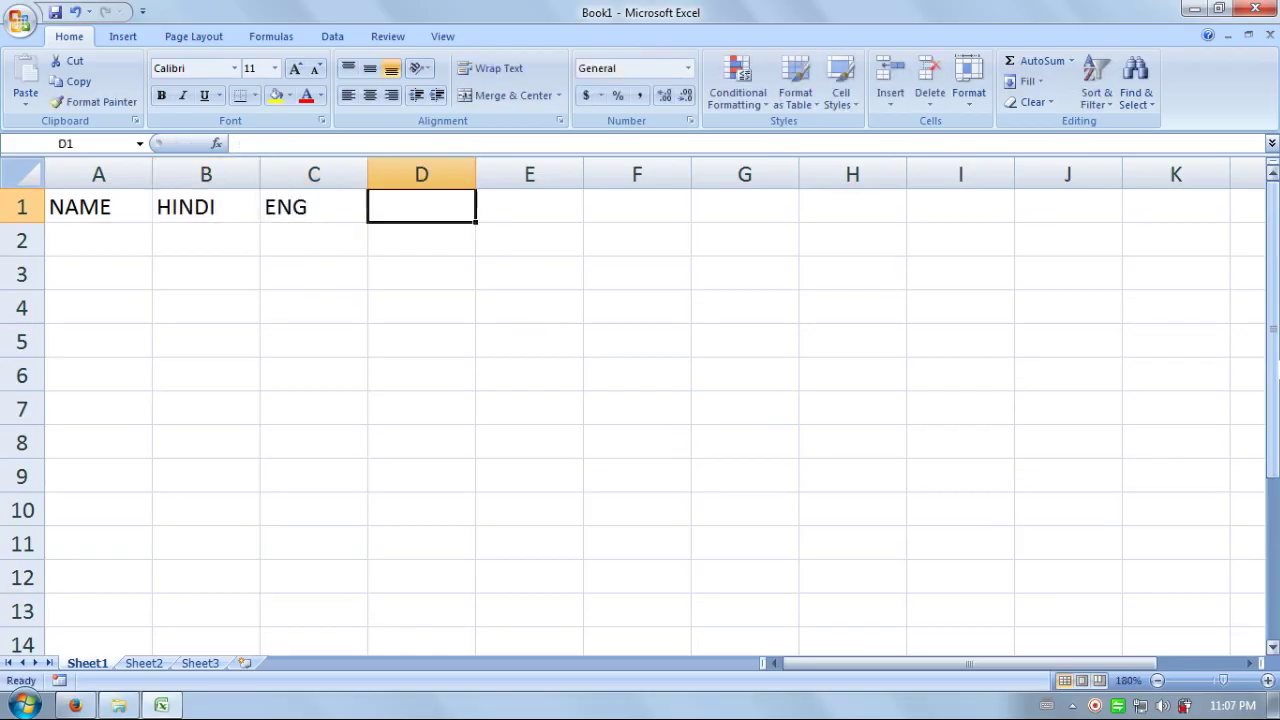
type("MATH")
key("Tab")
type("S")
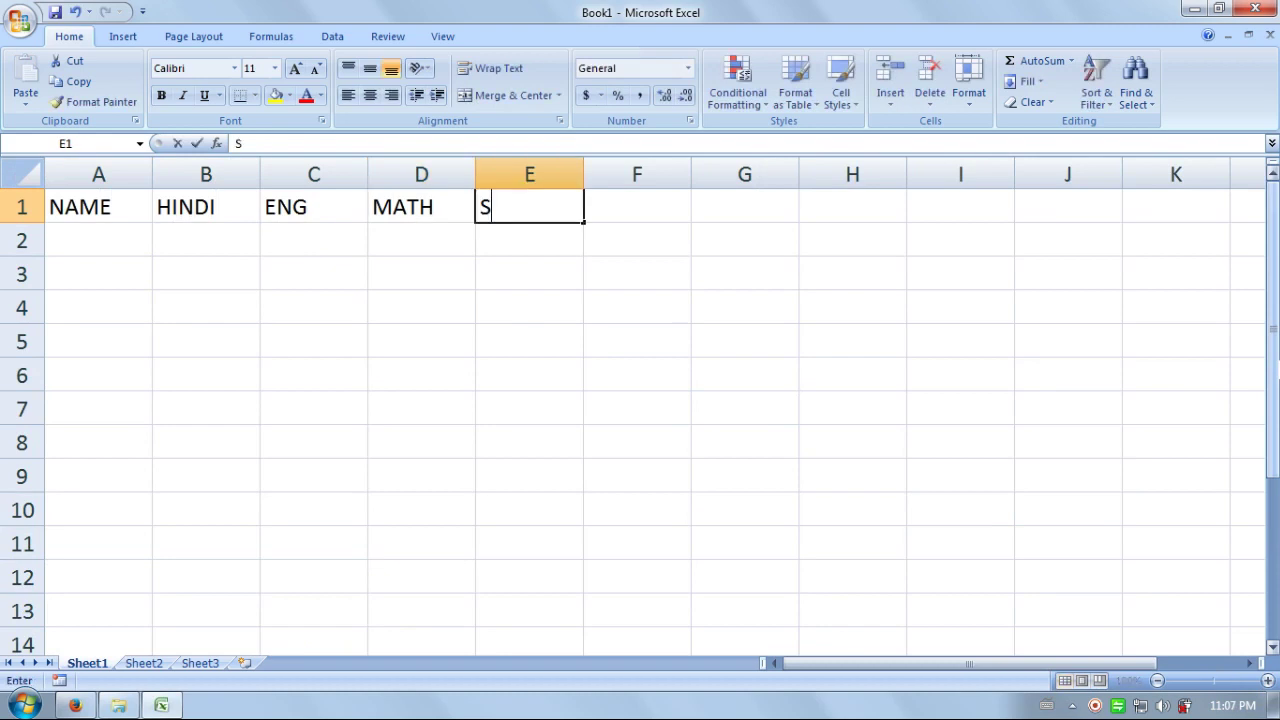
type("CIE")
key("Tab")
type("T")
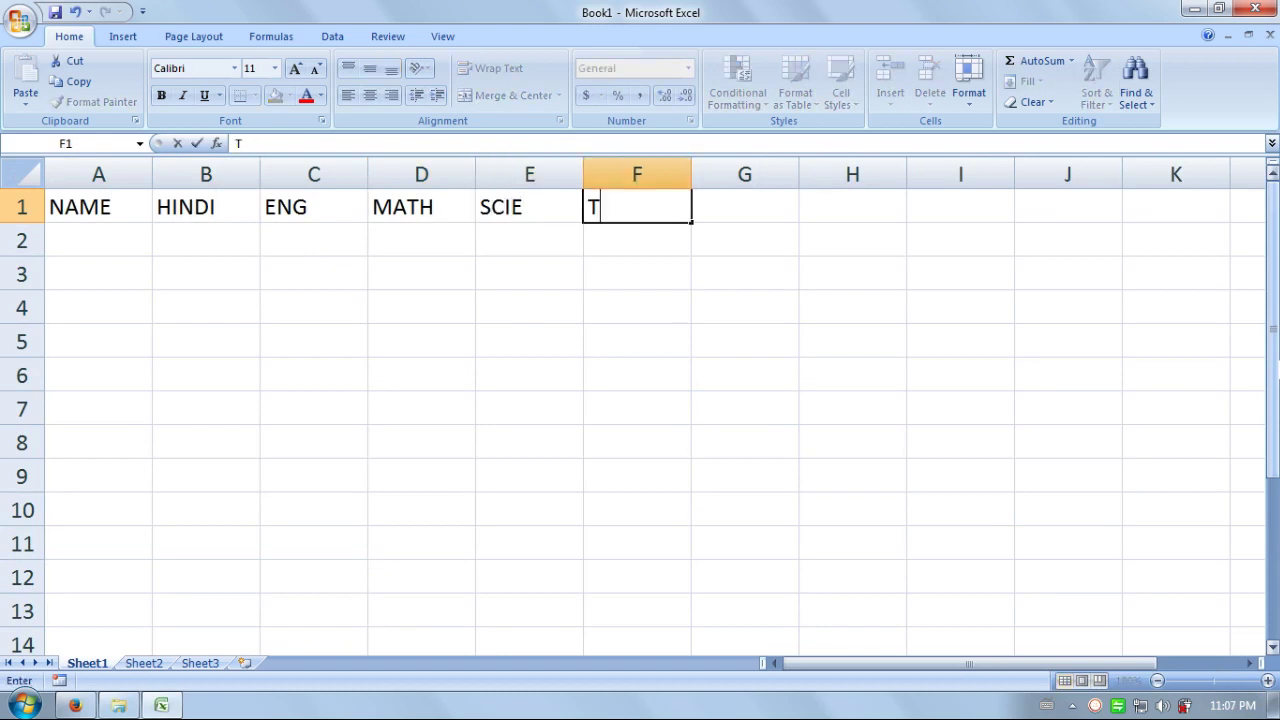
type("OTAL")
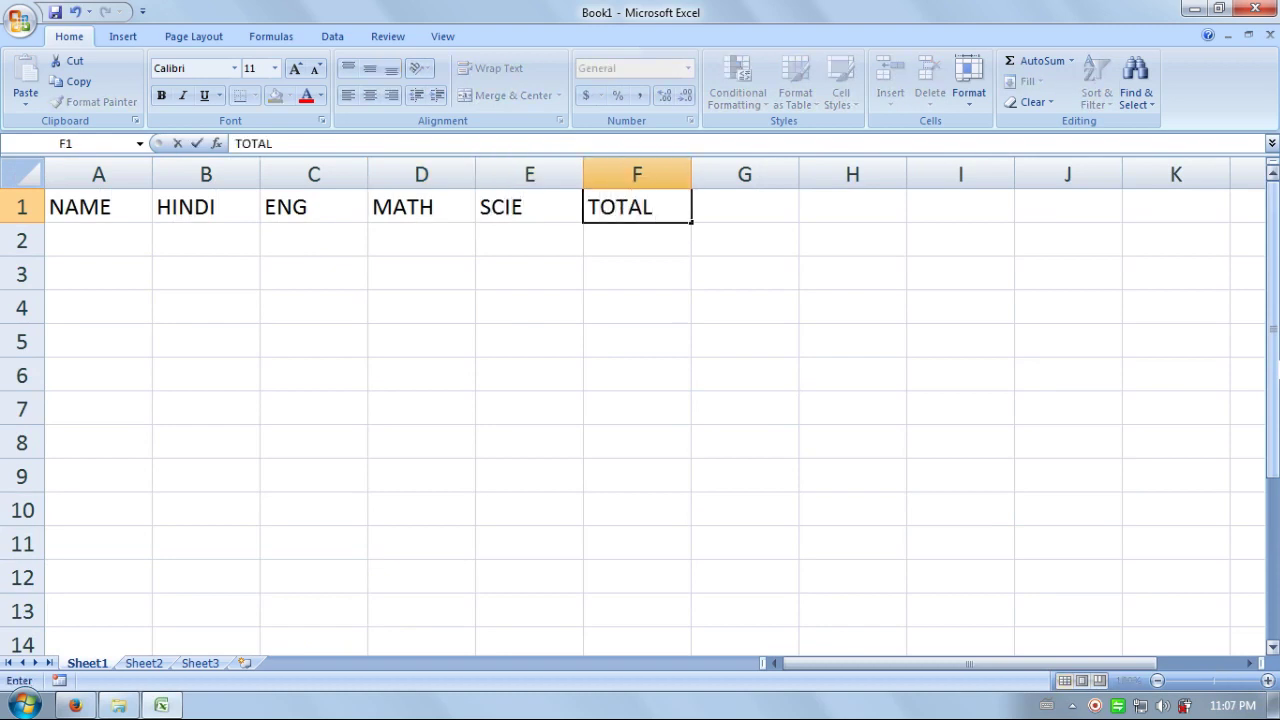
key("Return")
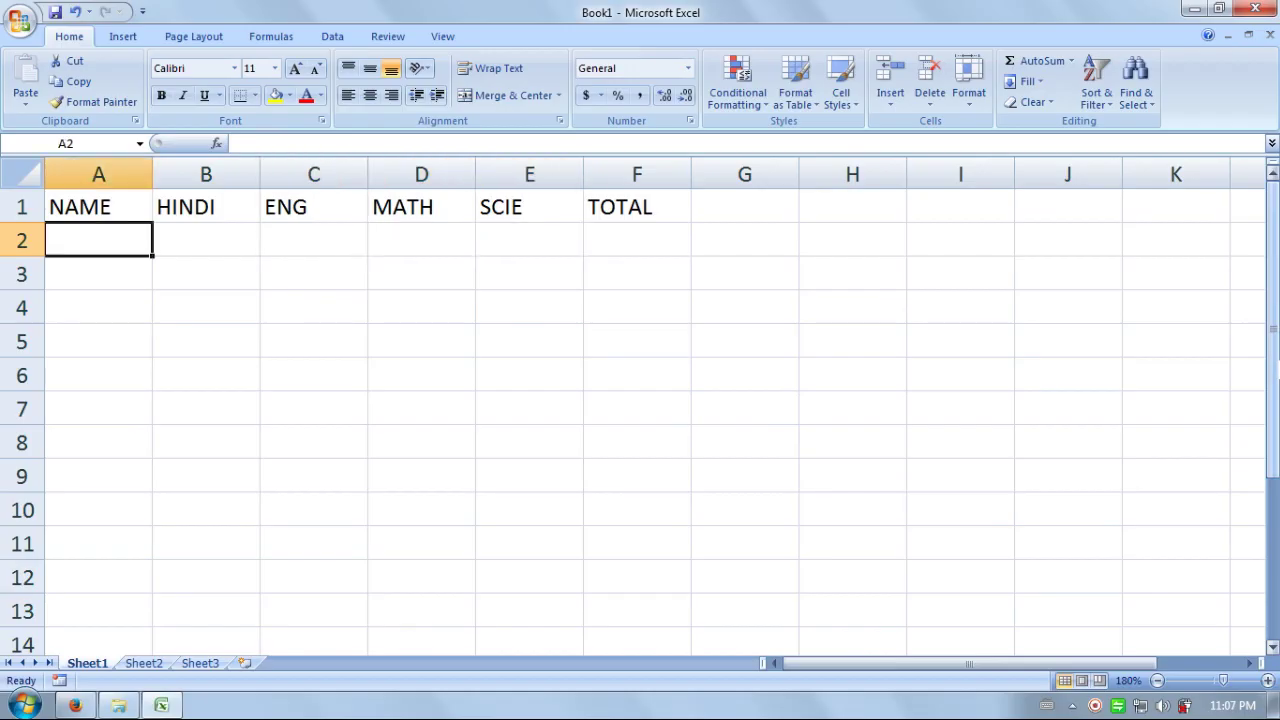
- Enter the first three student names in A2 to A4, correcting a typo
type("RAJ")
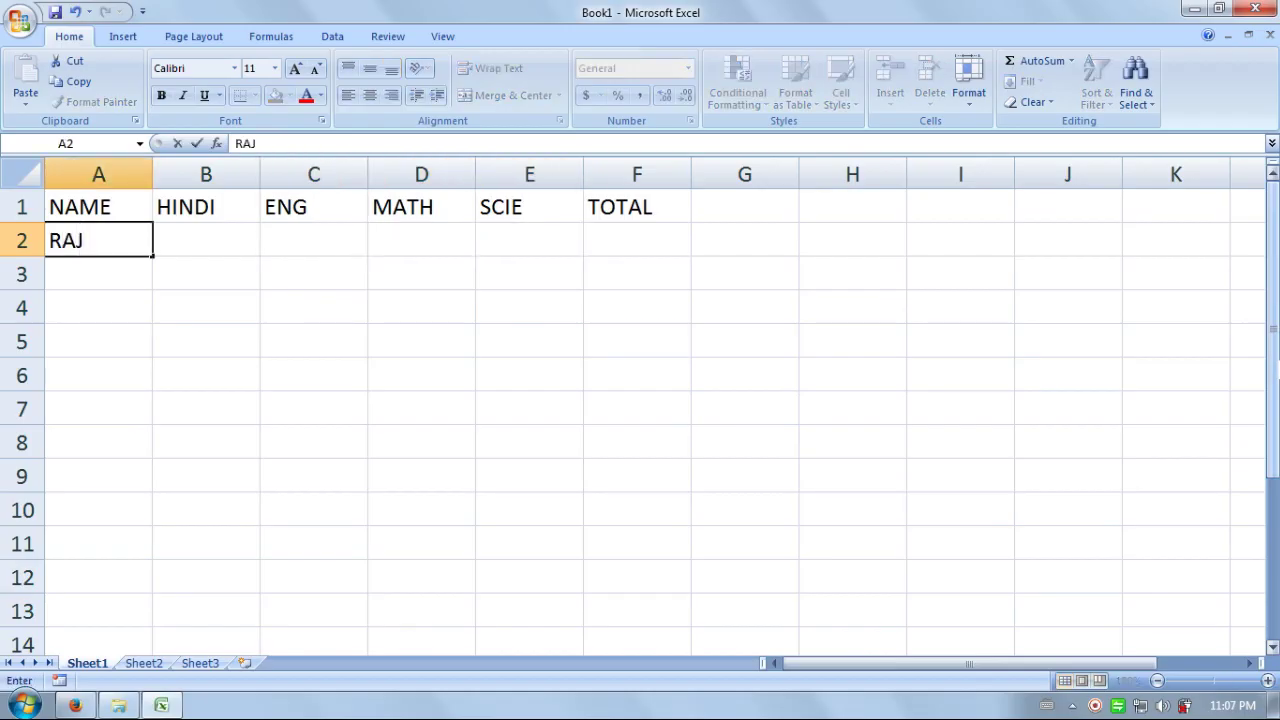
type(" NKUM")
key("BackSpace")
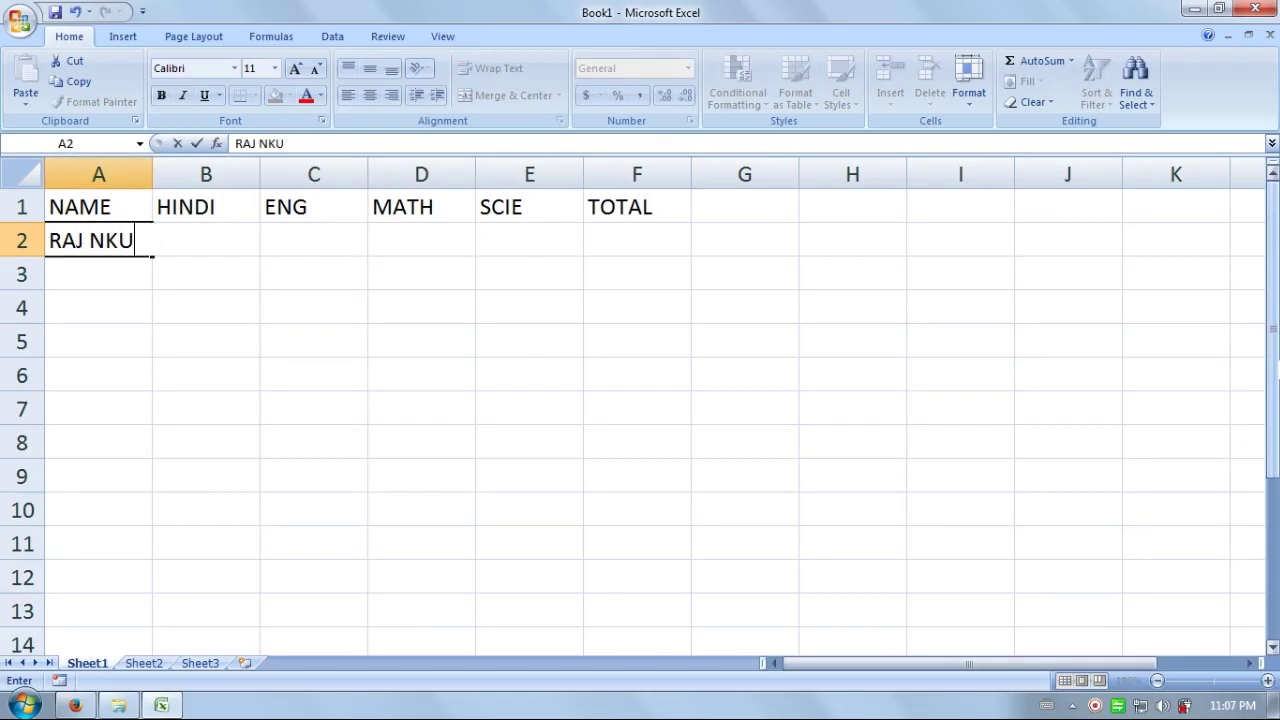
key("BackSpace")
key("BackSpace")
key("BackSpace")
type("KUMAR")
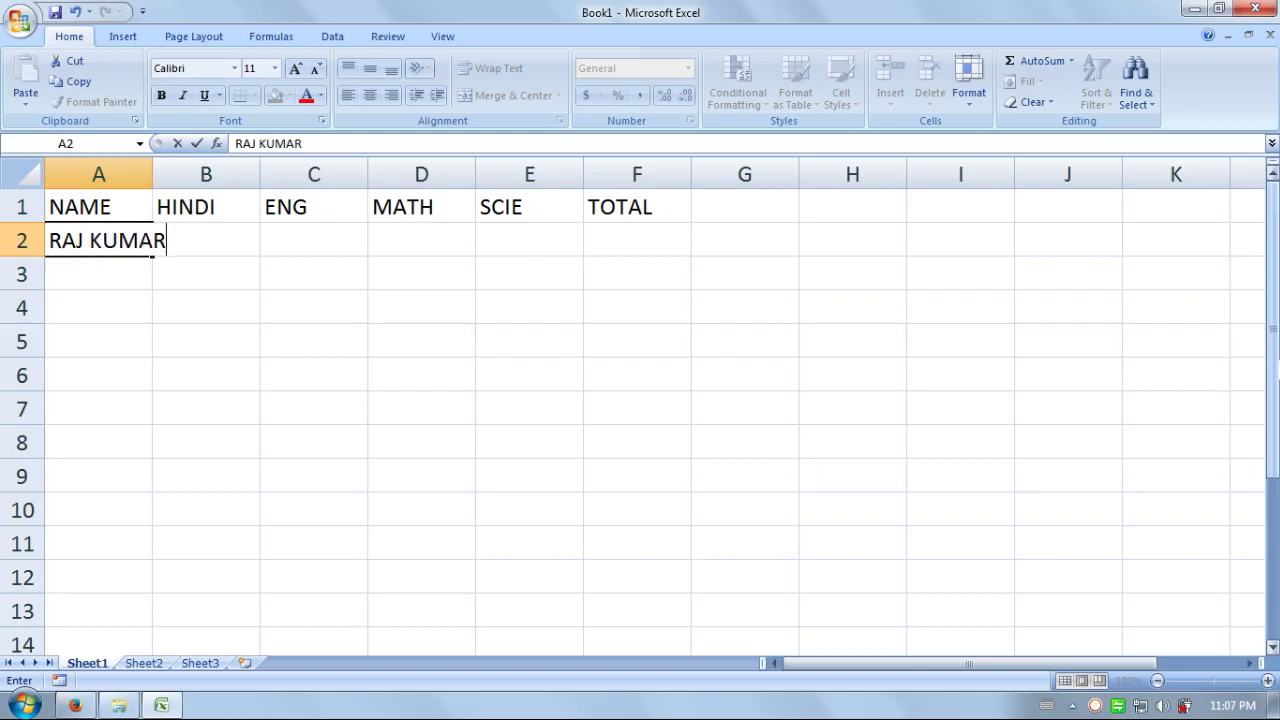
key("Return")
type("SAN")
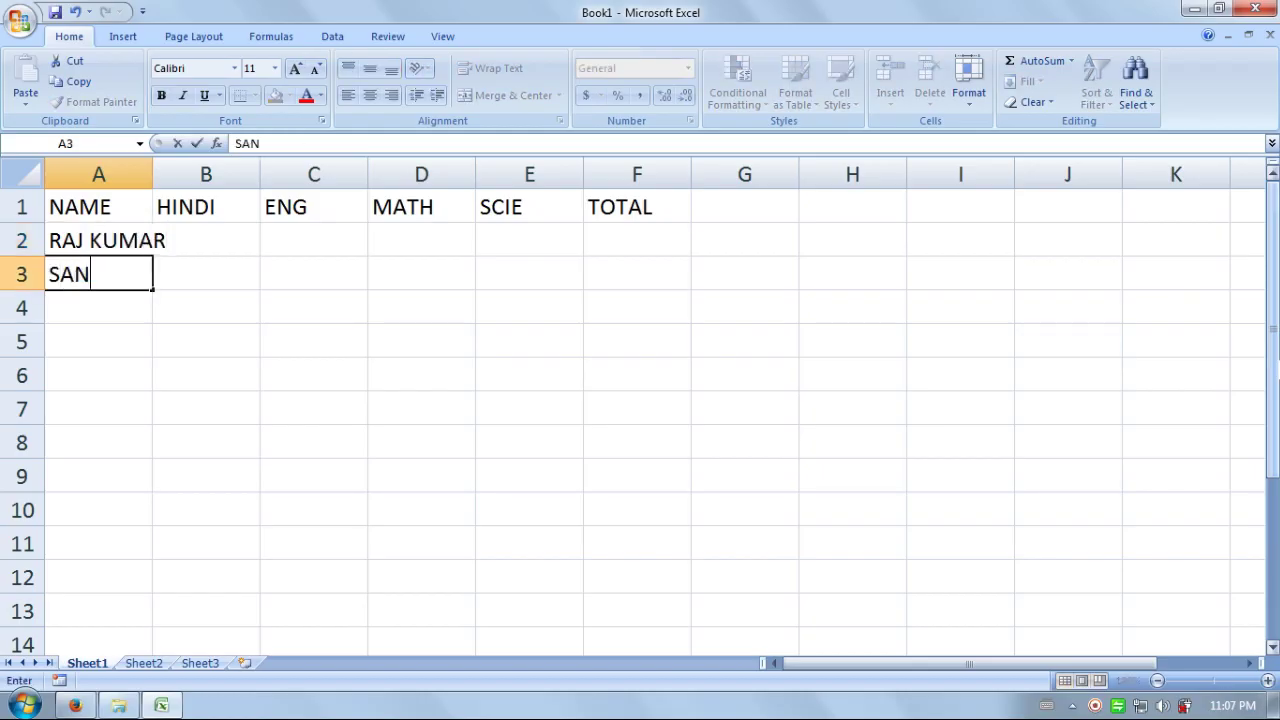
type("DEEP KUMAR")
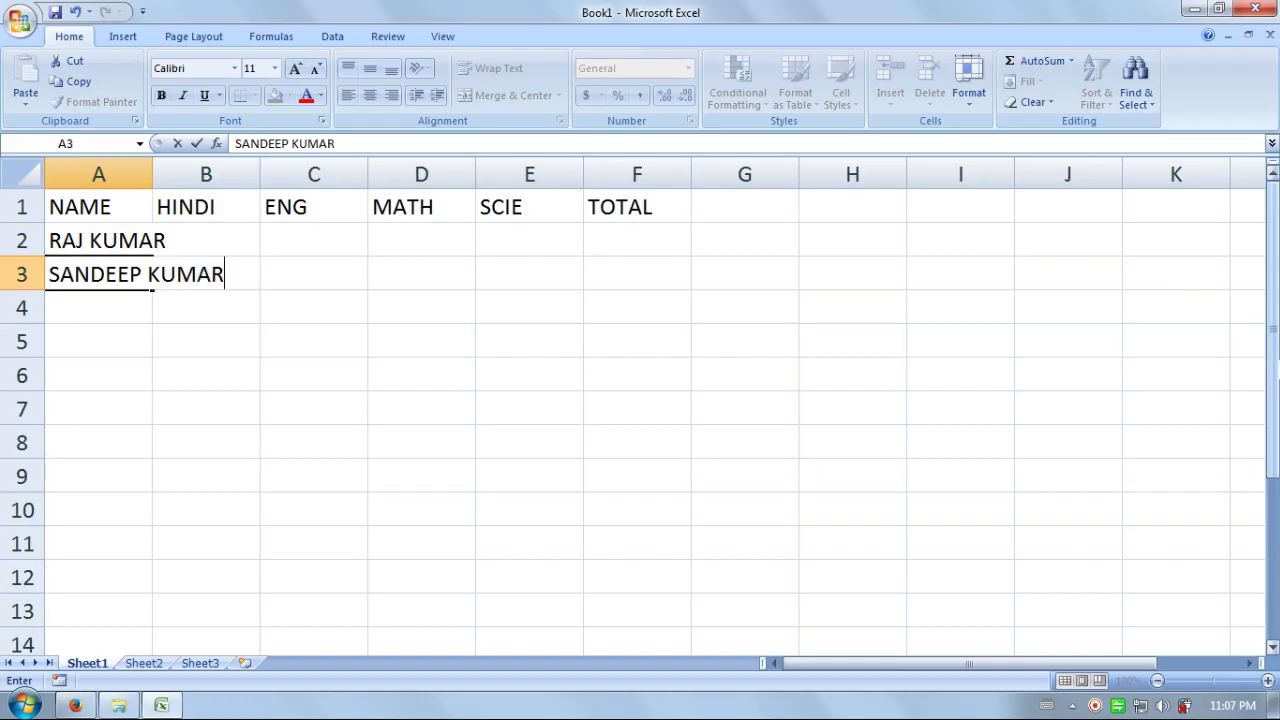
key("Return")
type("SUD")
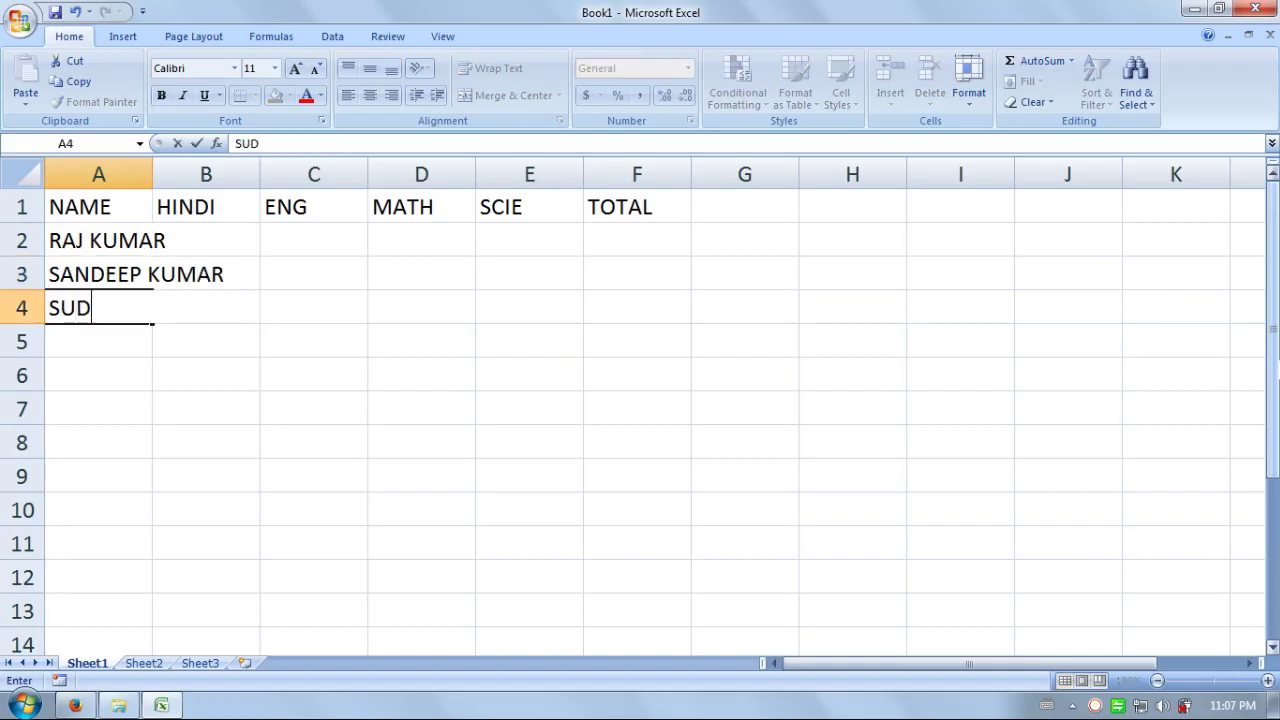
type("HIR MOHA")
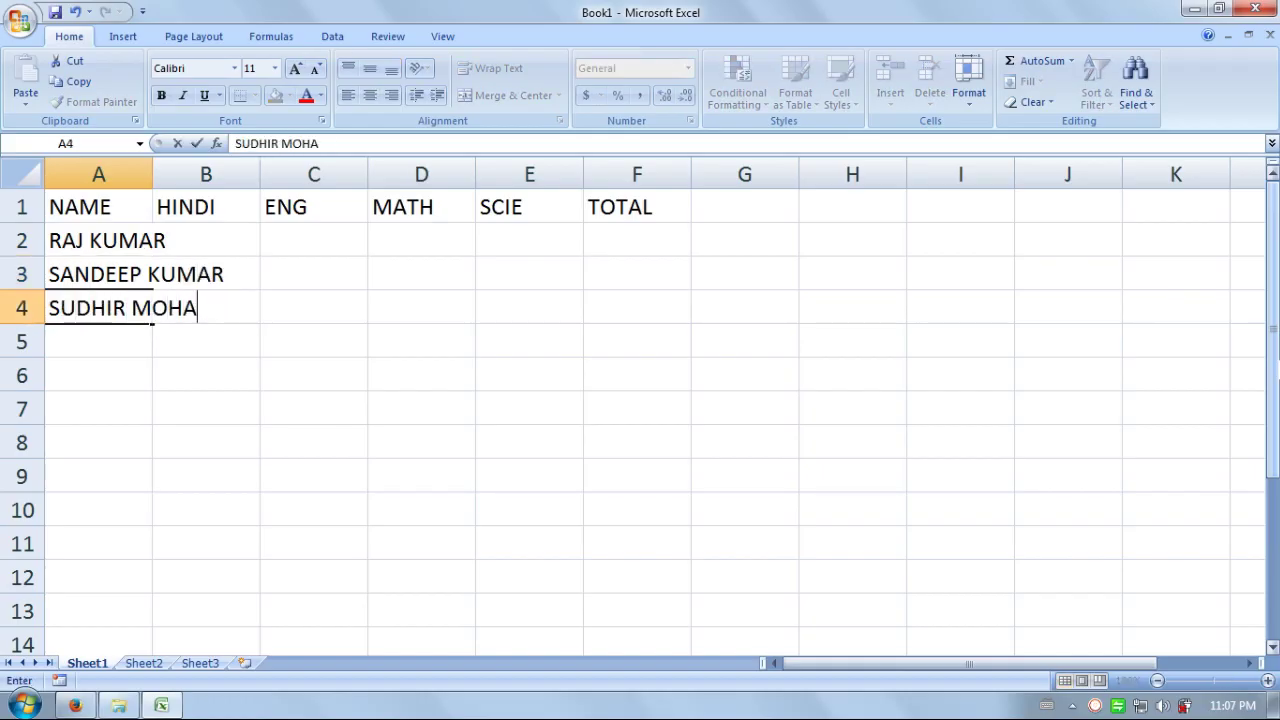
type("N")
key("Return")
- Enter the remaining three student names in A5 to A7
type("ASHIS")
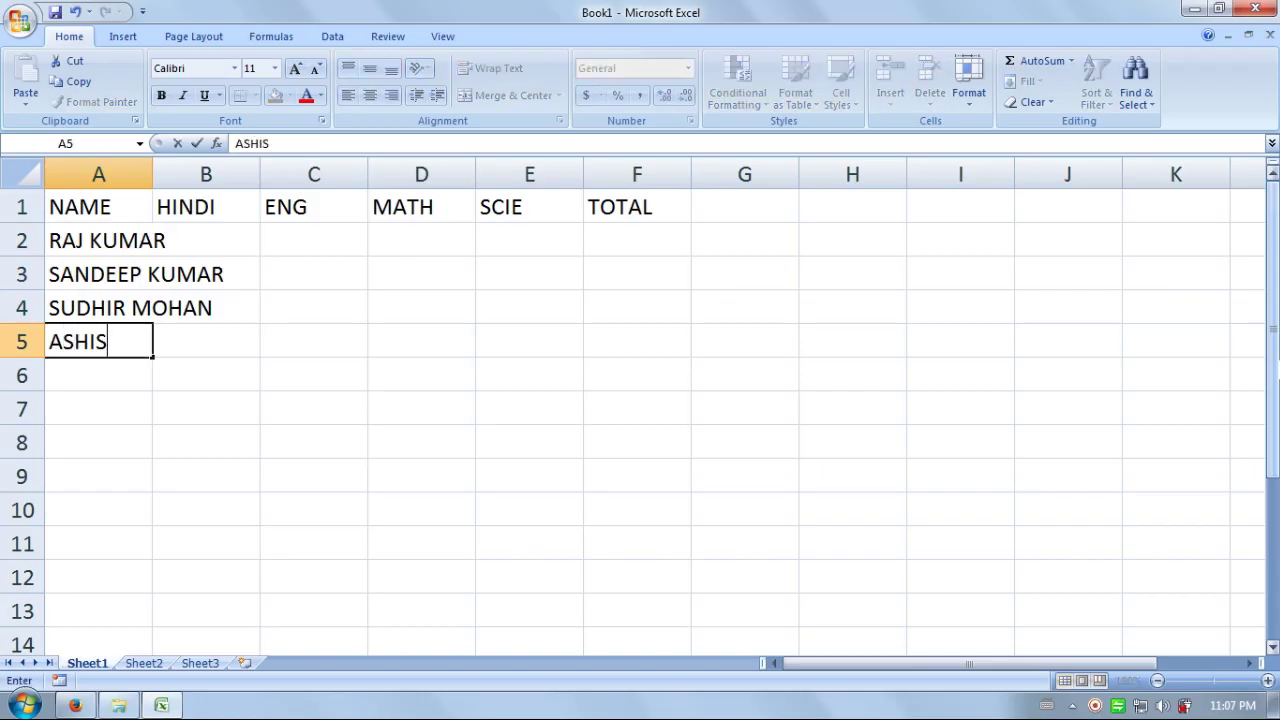
type("H SHARMA")
key("Return")
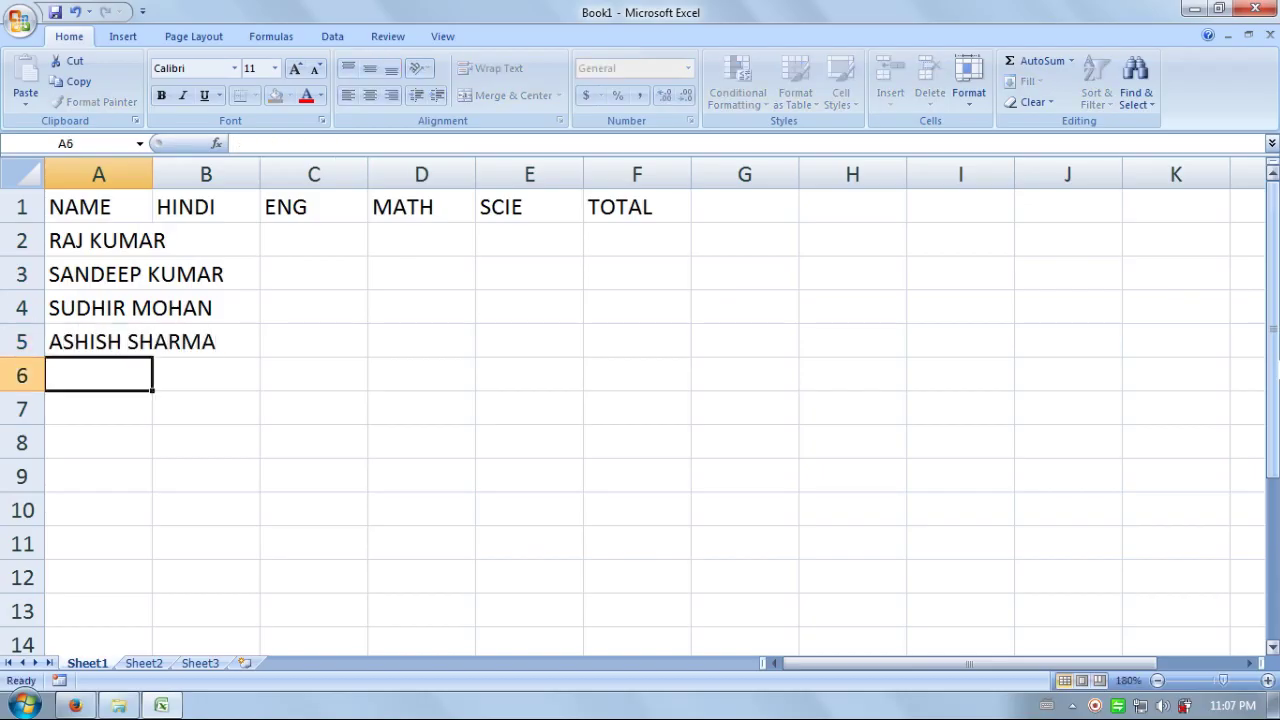
type("DHEER")
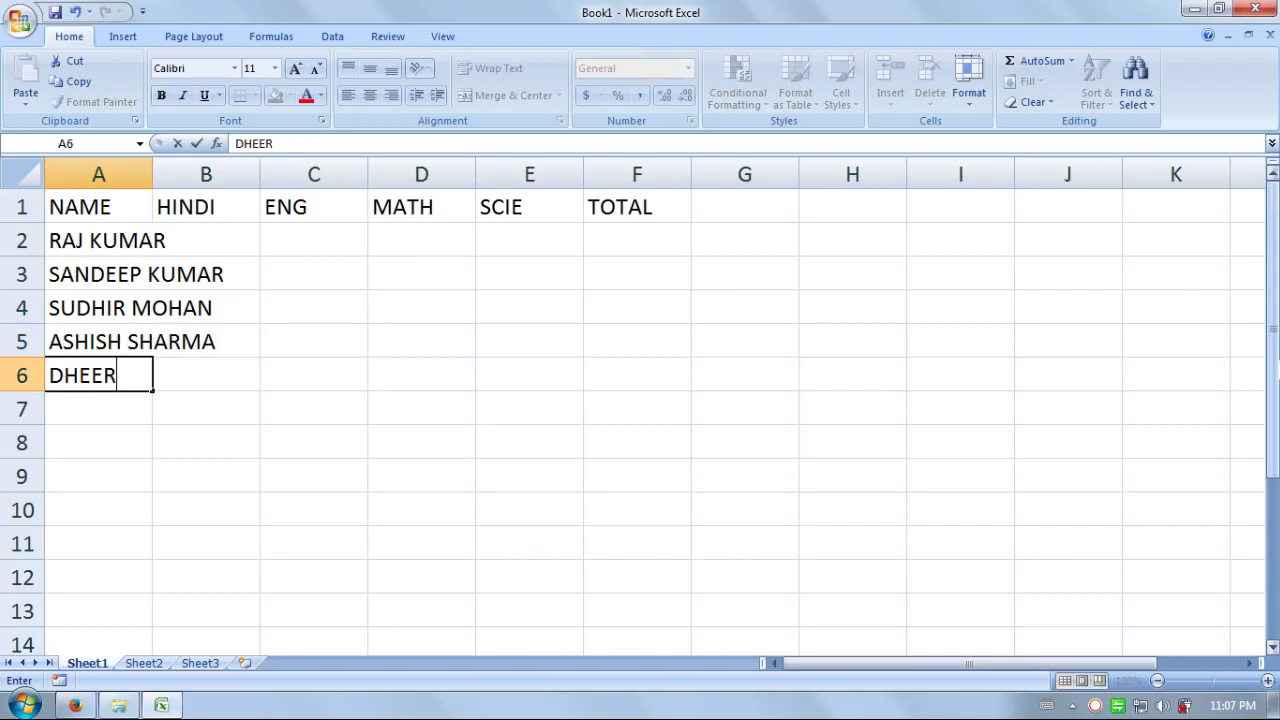
type("AJ T")
type("YAGI")
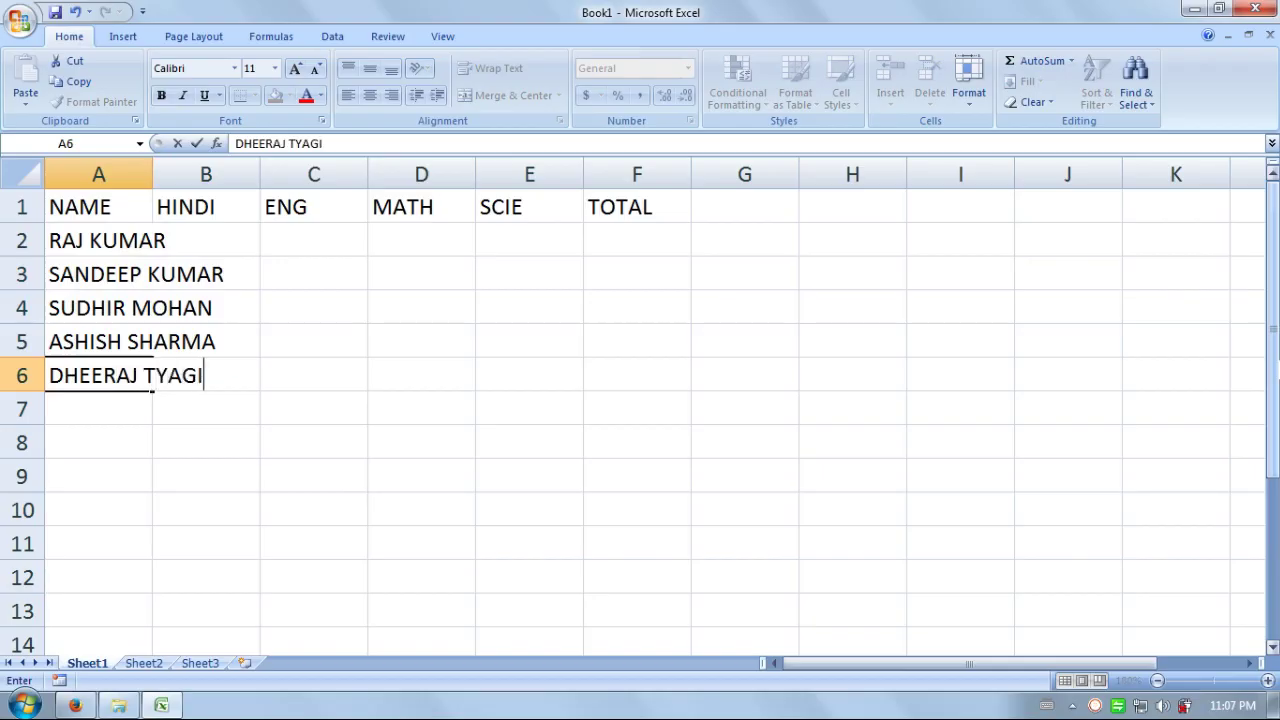
key("Return")
type("D")
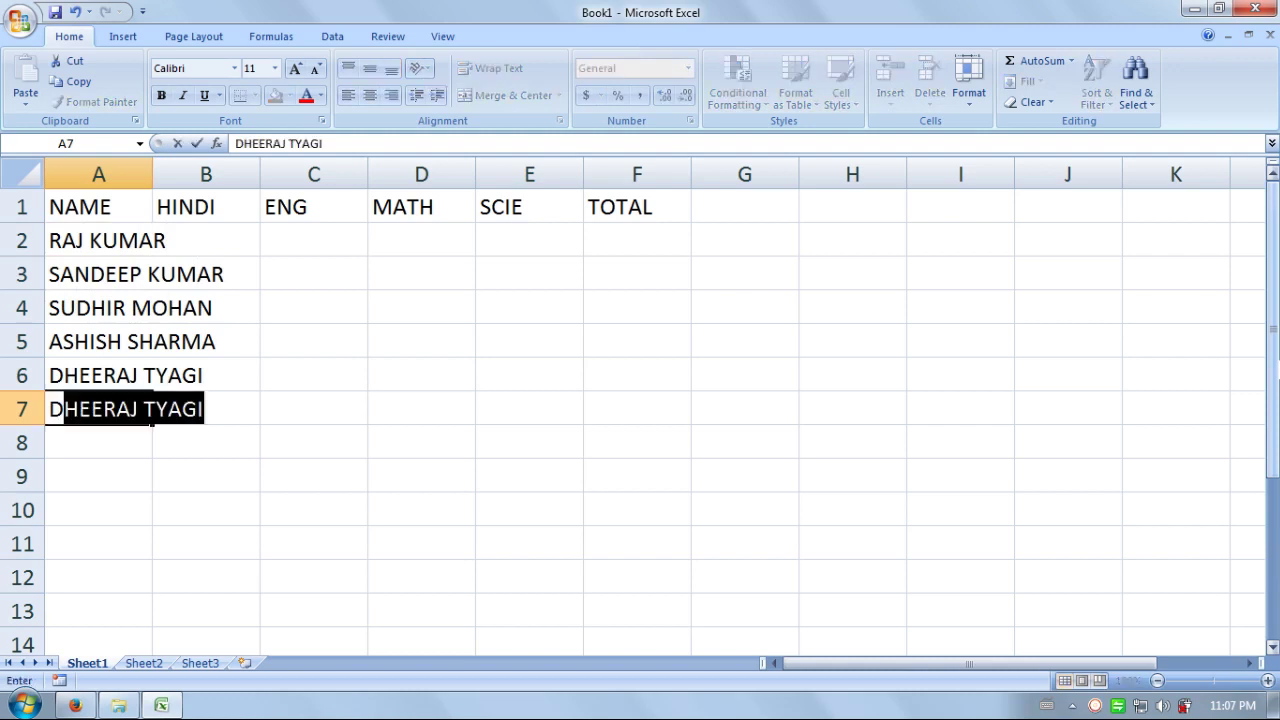
type("EEPAK KUMAR")
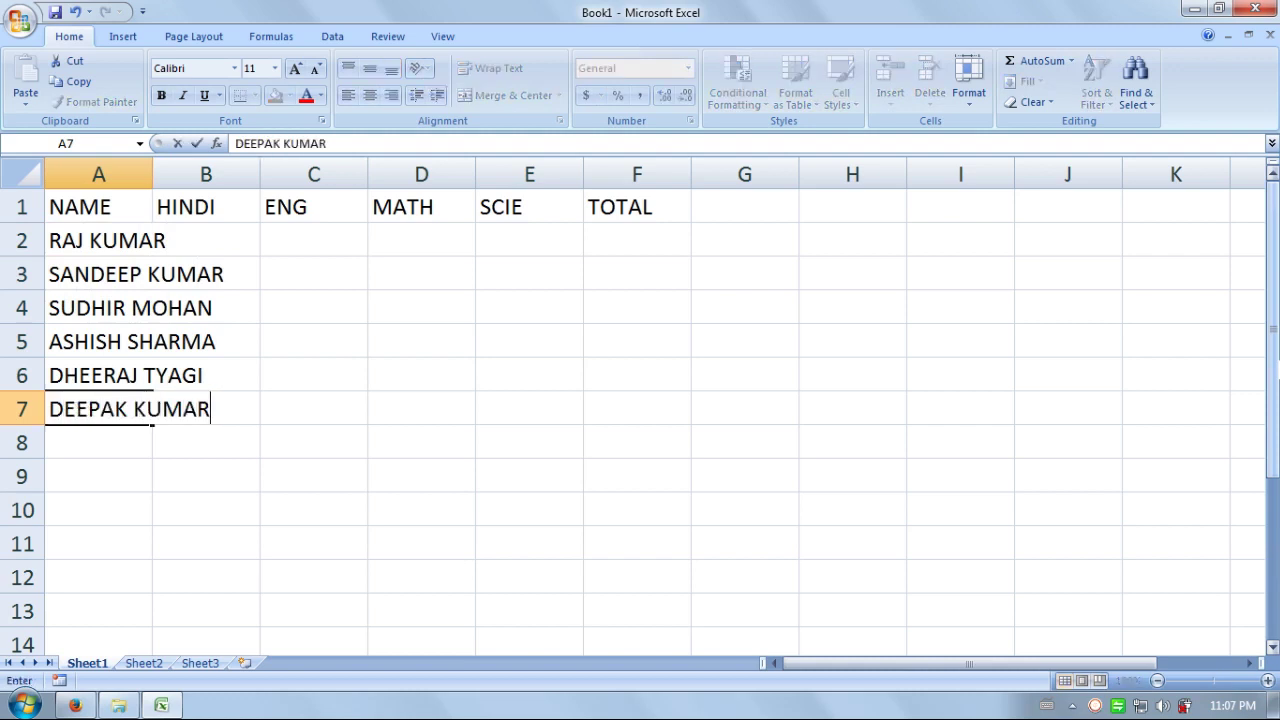
key("Return")
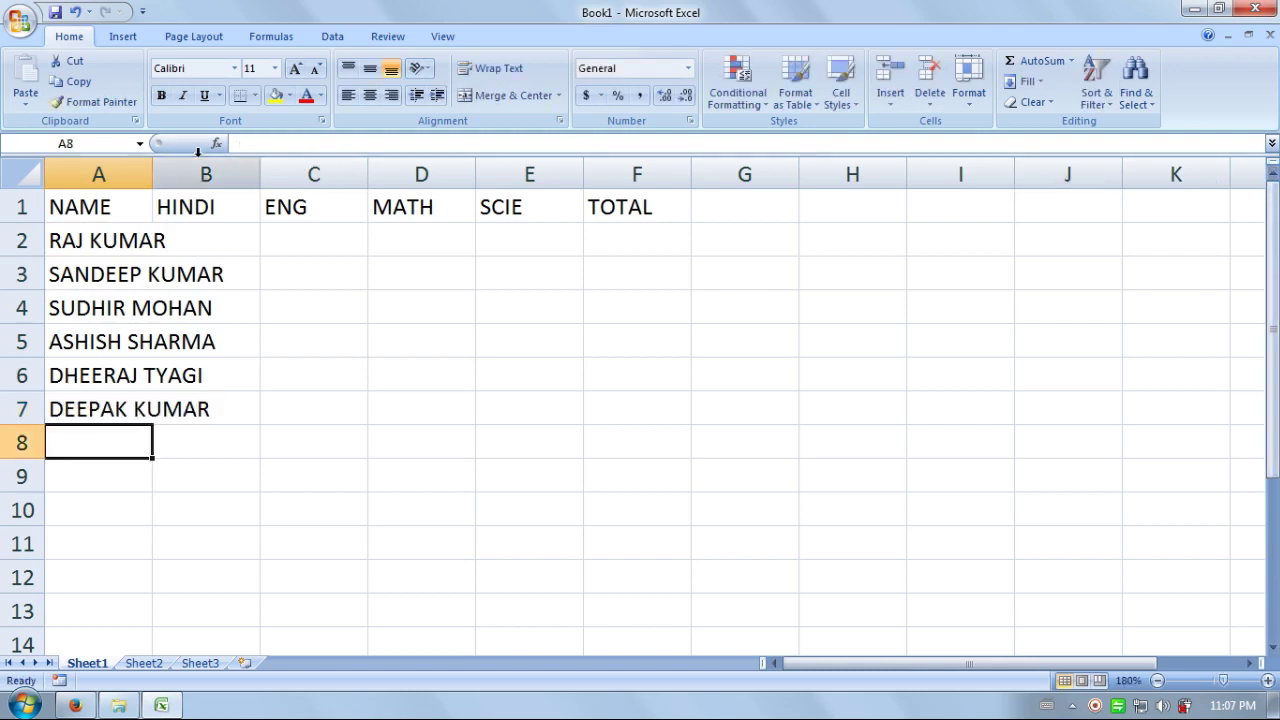
- Widen column A to fit the full student names
left_click(158, 196)
left_click_drag(153, 172, 237, 172)
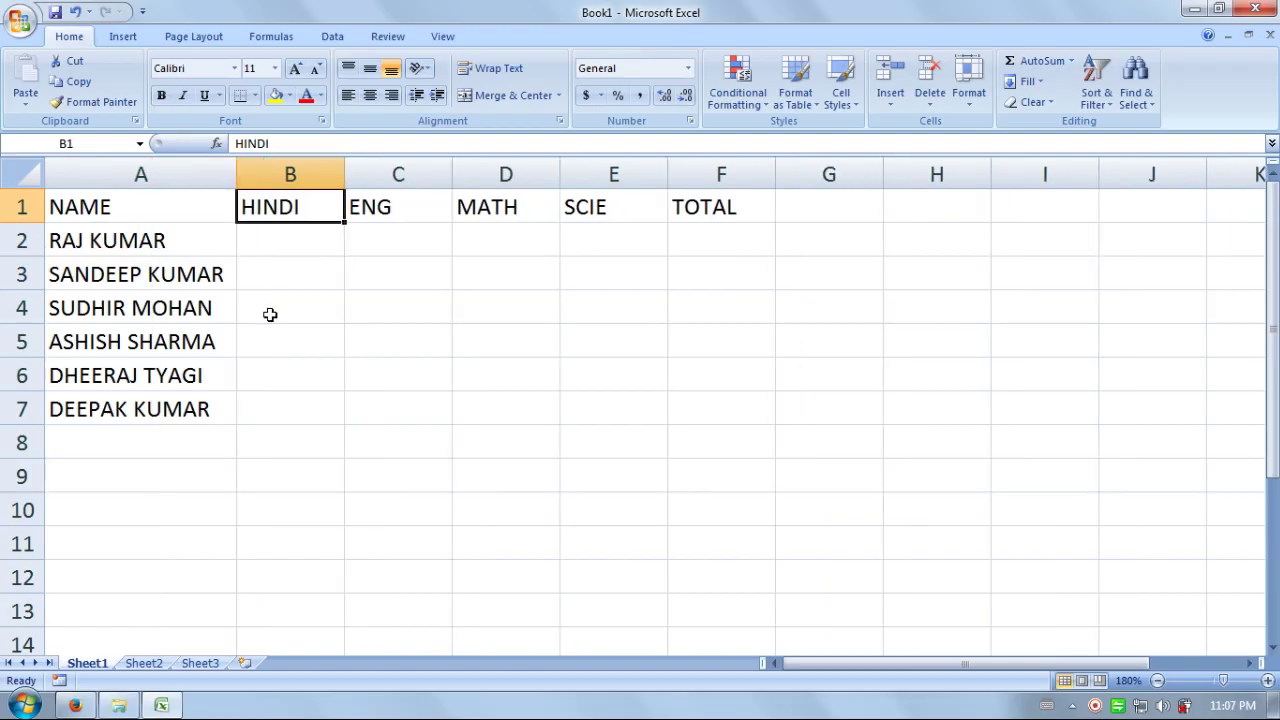
left_click(254, 280)
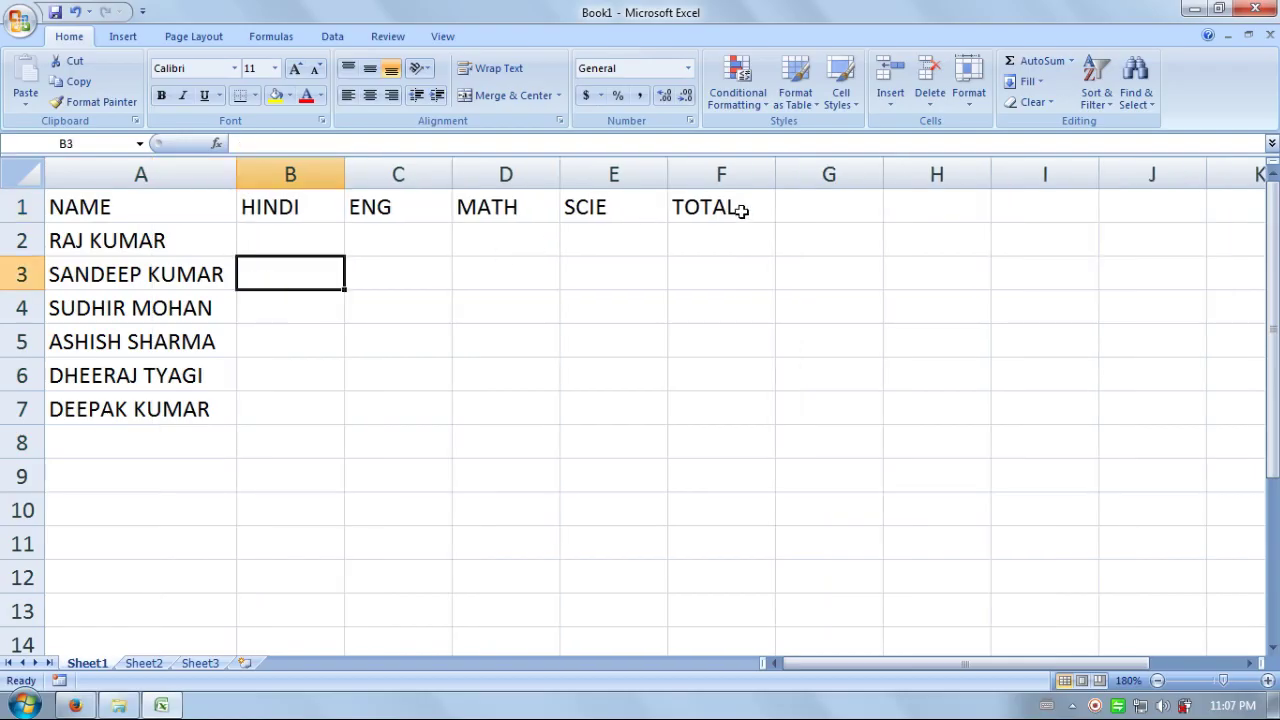
- Give the header row A1:F1 a black fill with white text
left_click_drag(737, 206, 131, 200)
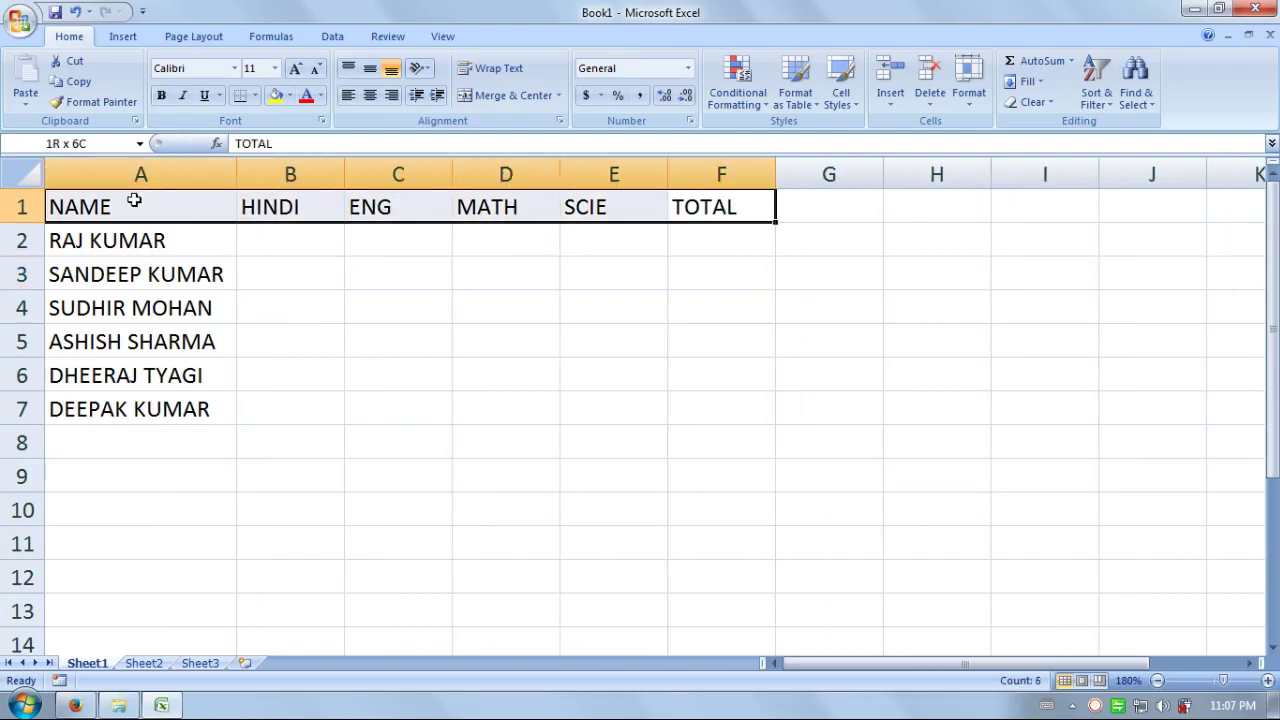
left_click(288, 95)
left_click(289, 132)
left_click(321, 95)
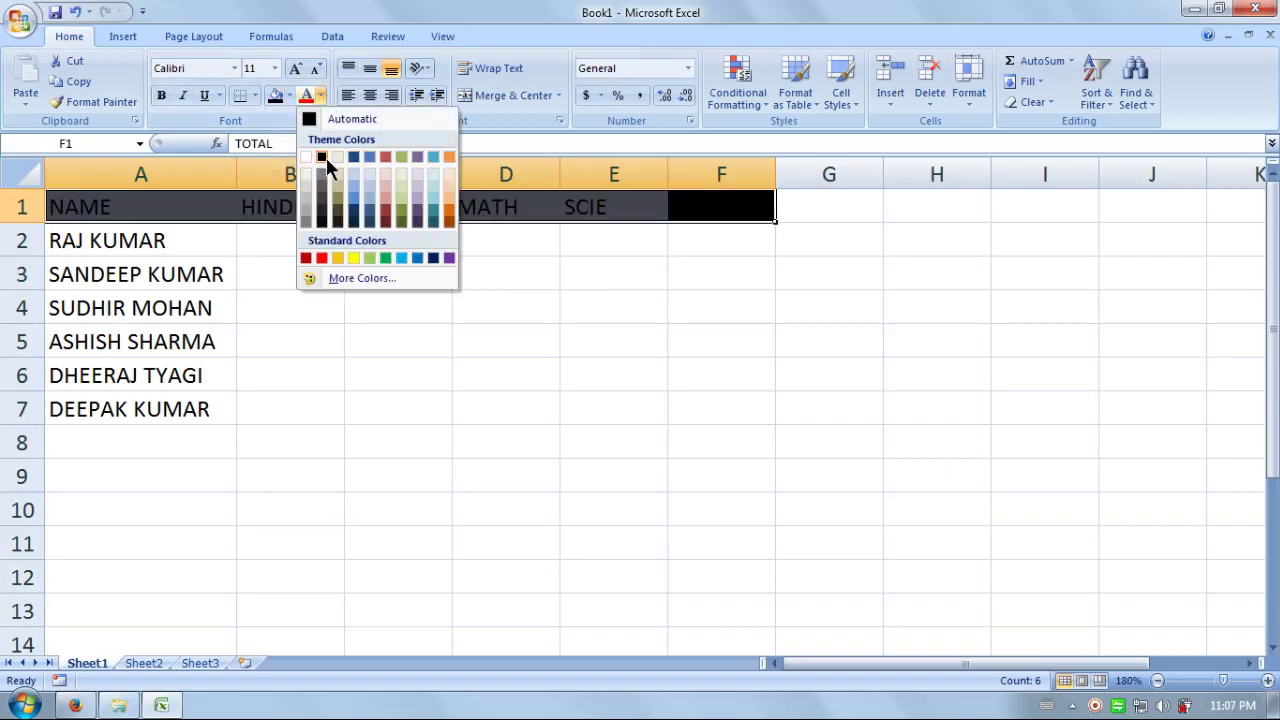
left_click(313, 153)
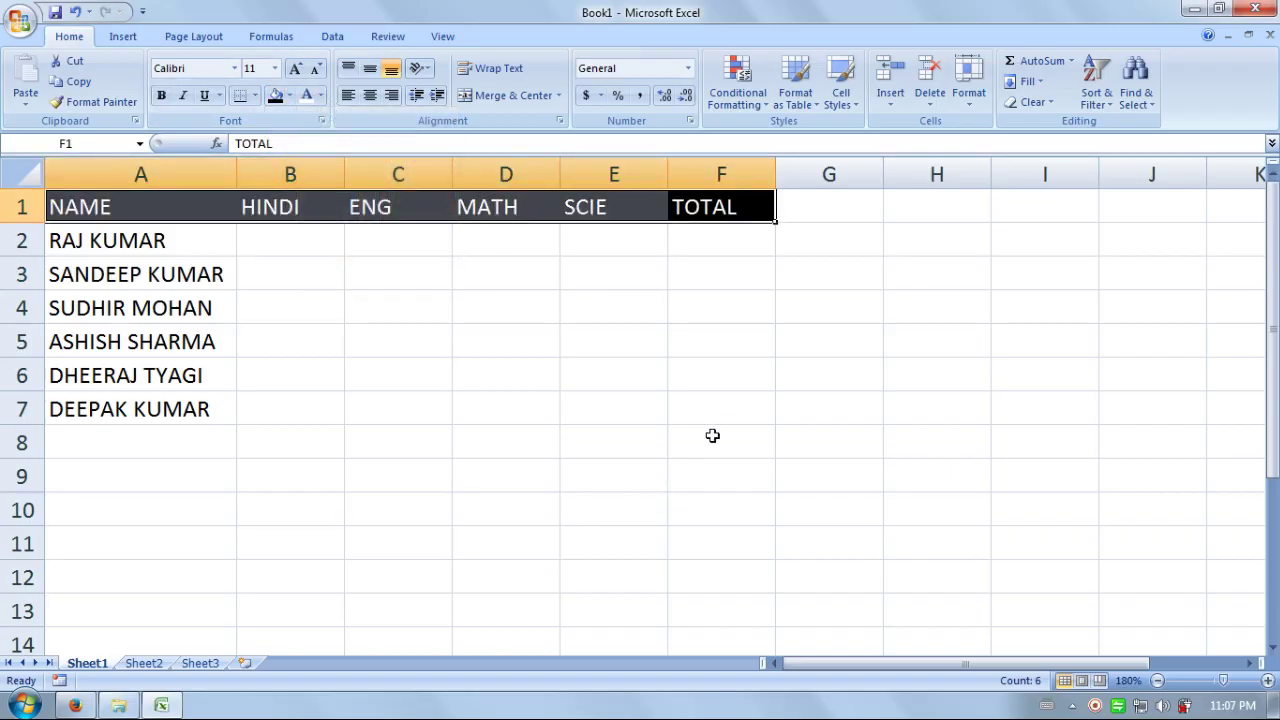
- Apply All Borders to the table A1:F7, then select mark cells B2 through E2
left_click_drag(720, 415, 116, 206)
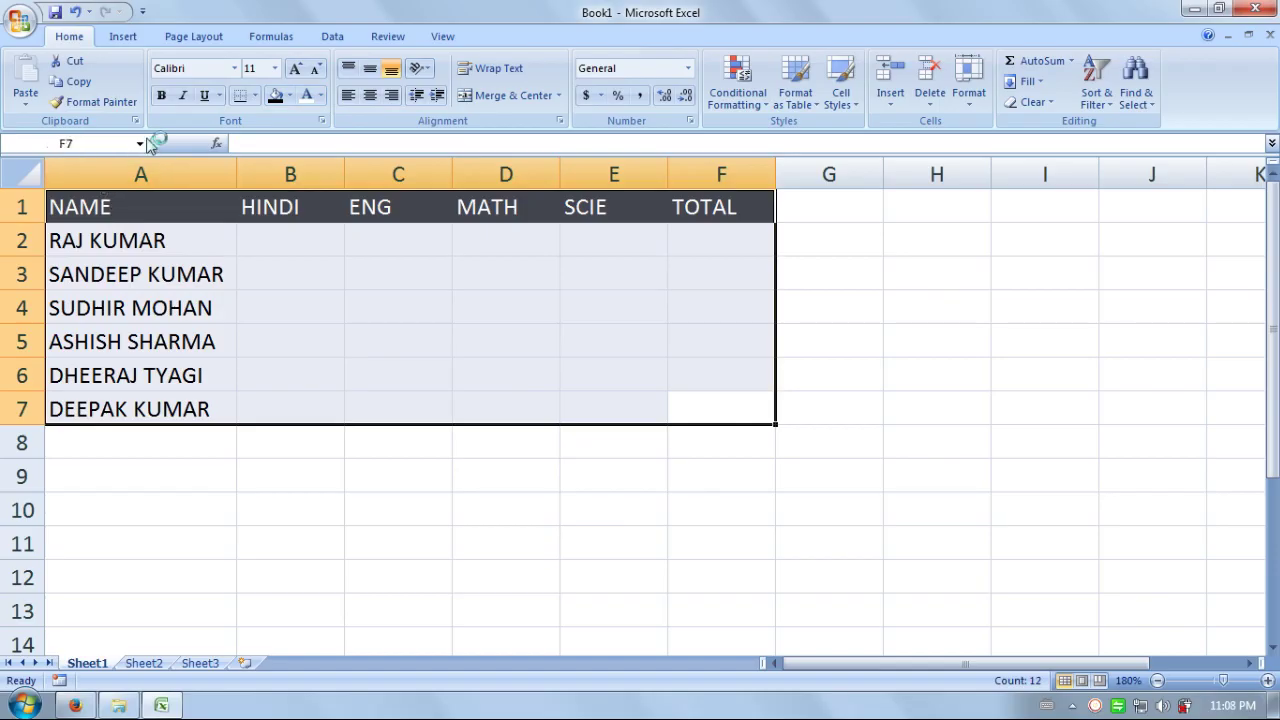
left_click(257, 97)
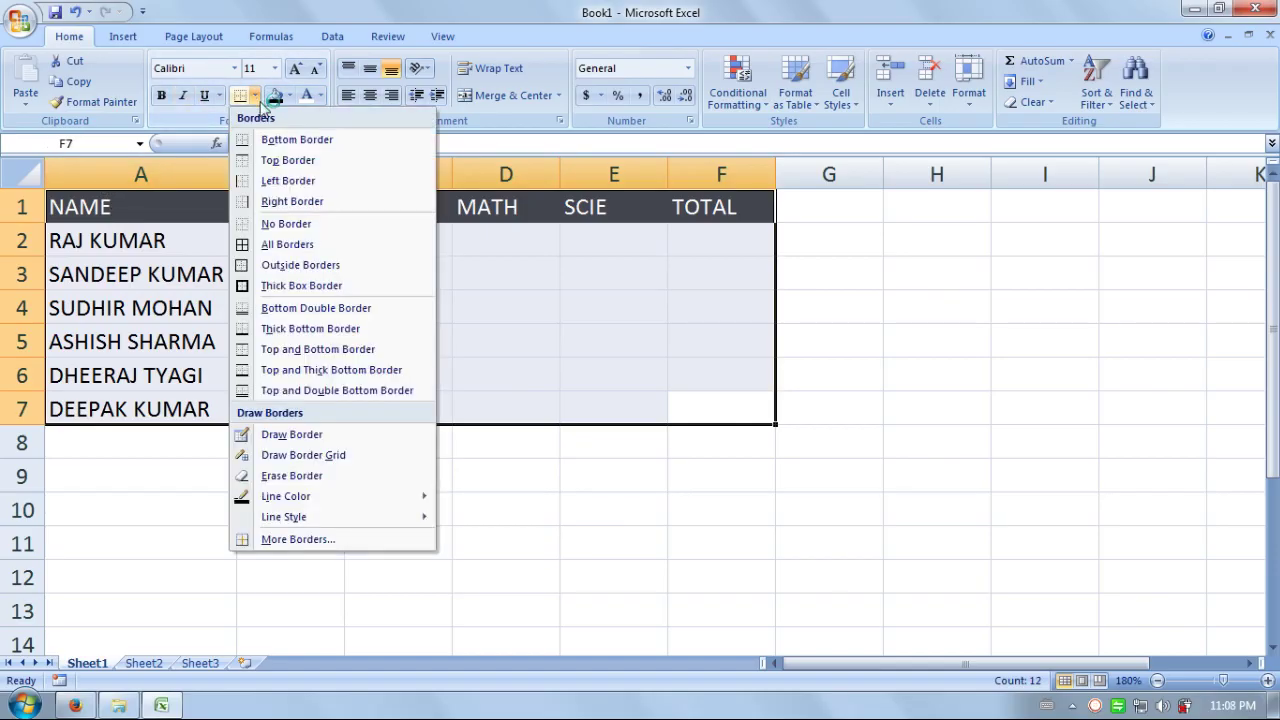
left_click(282, 244)
left_click(523, 508)
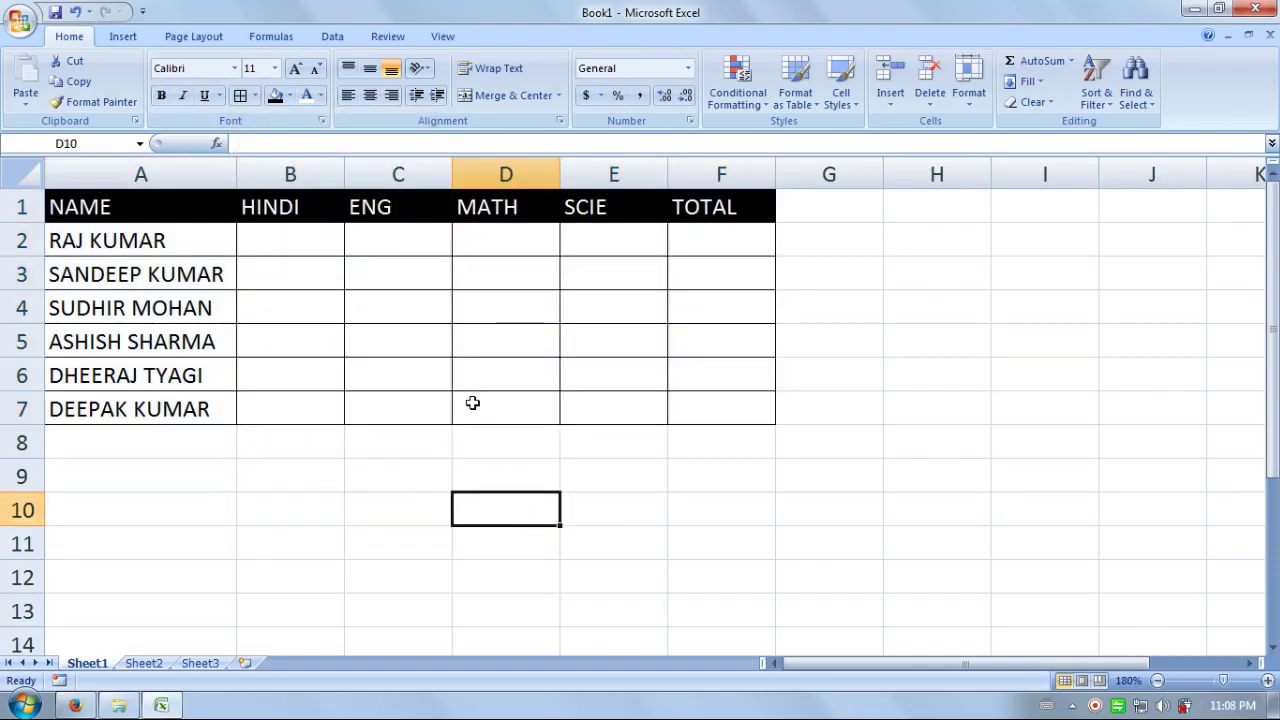
left_click(315, 248)
left_click(416, 250)
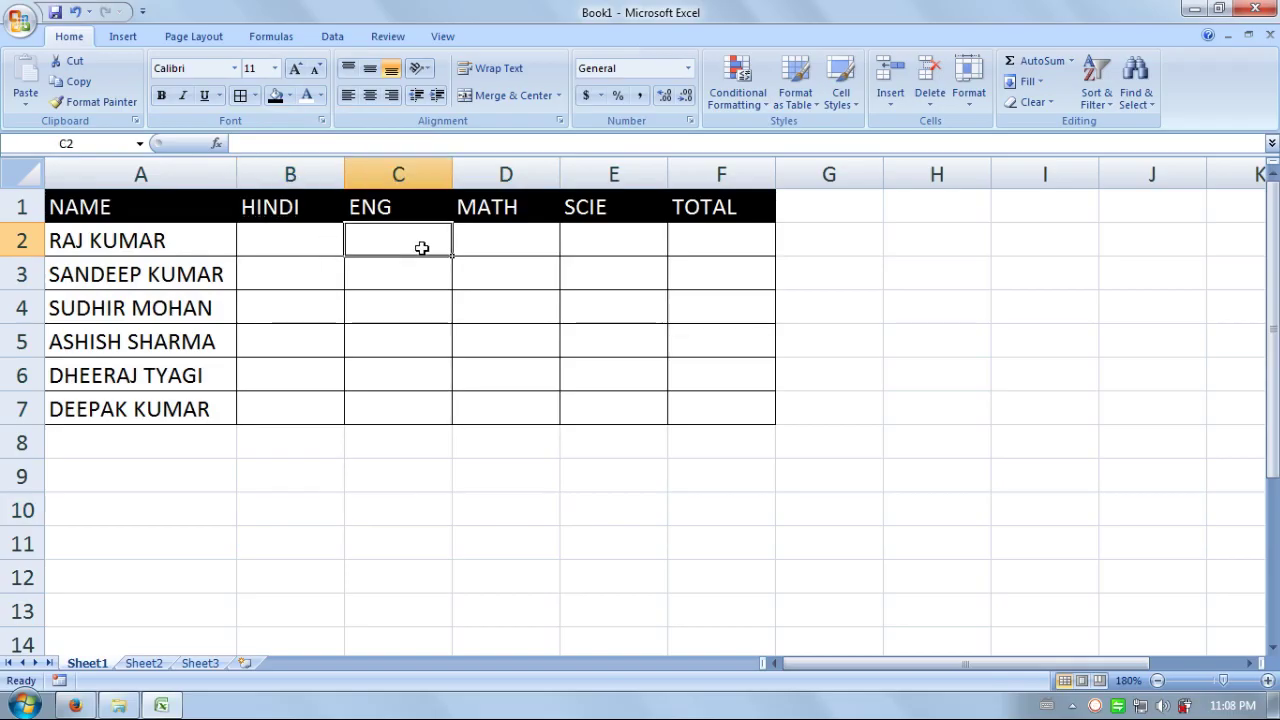
left_click(518, 248)
left_click(594, 254)
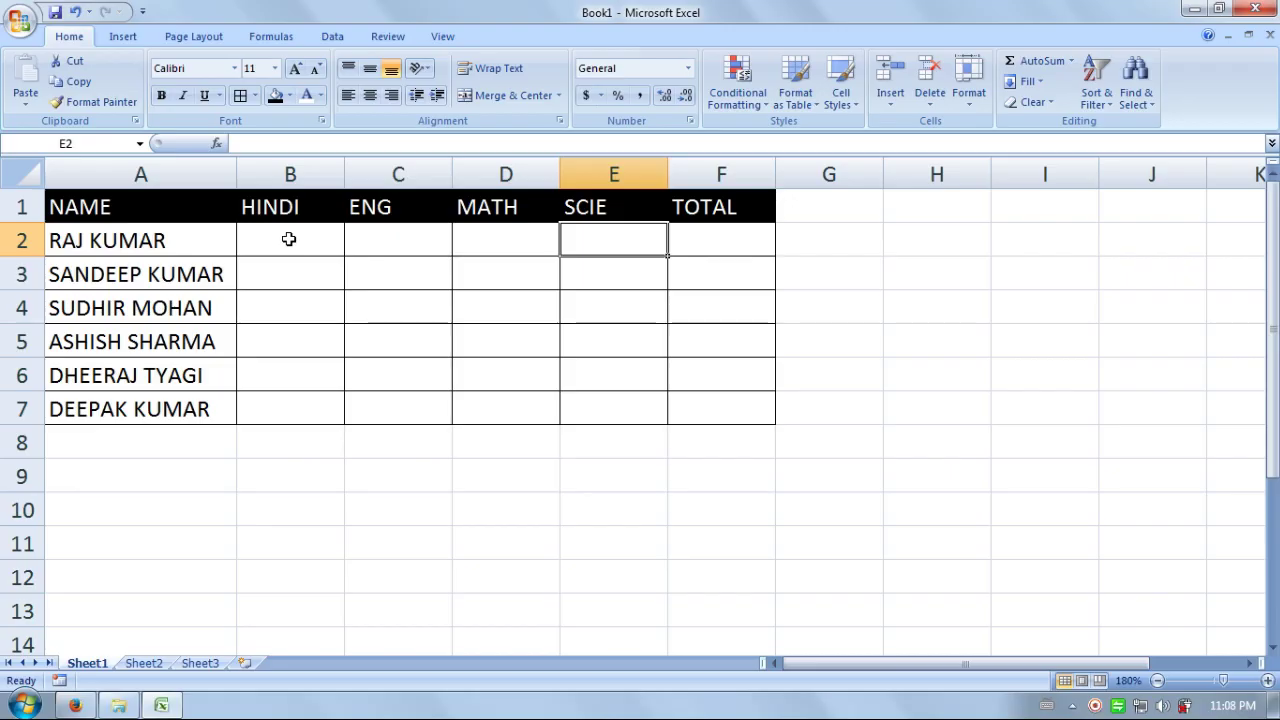
- Enter =RANDBETWEEN(40,80) in B2 for the first HINDI mark
left_click(288, 239)
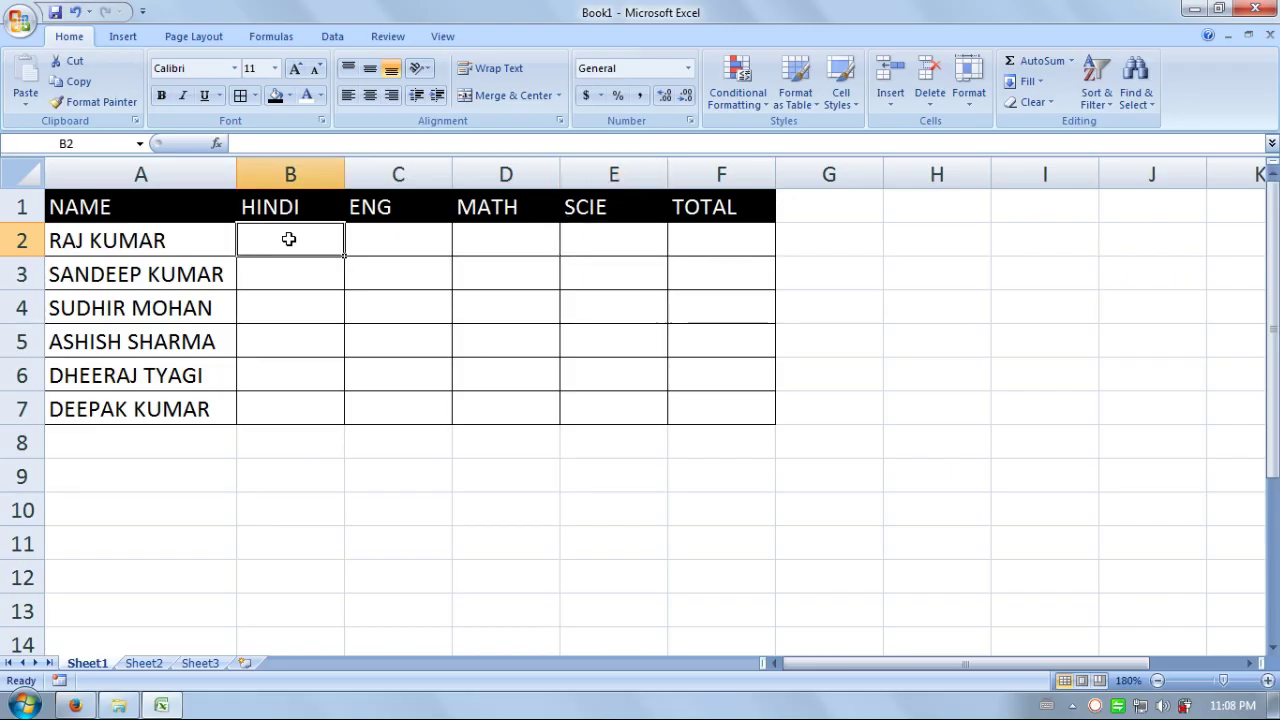
type("=R")
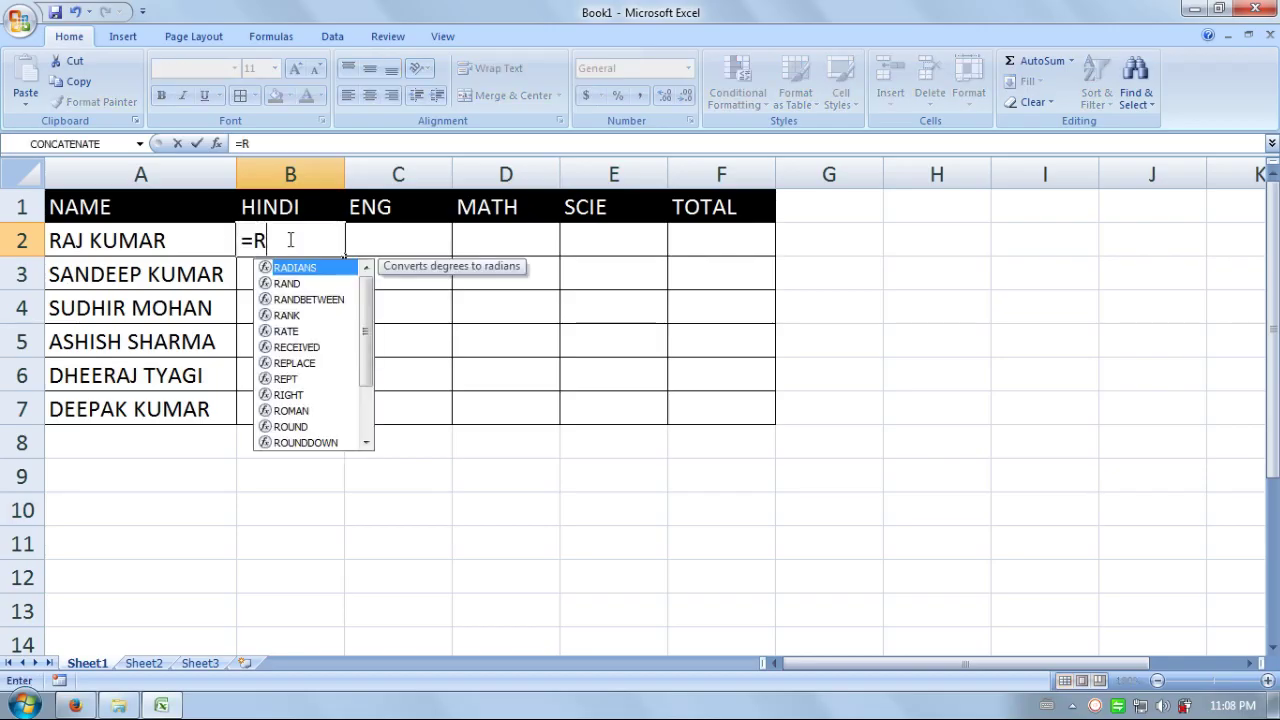
type("AND")
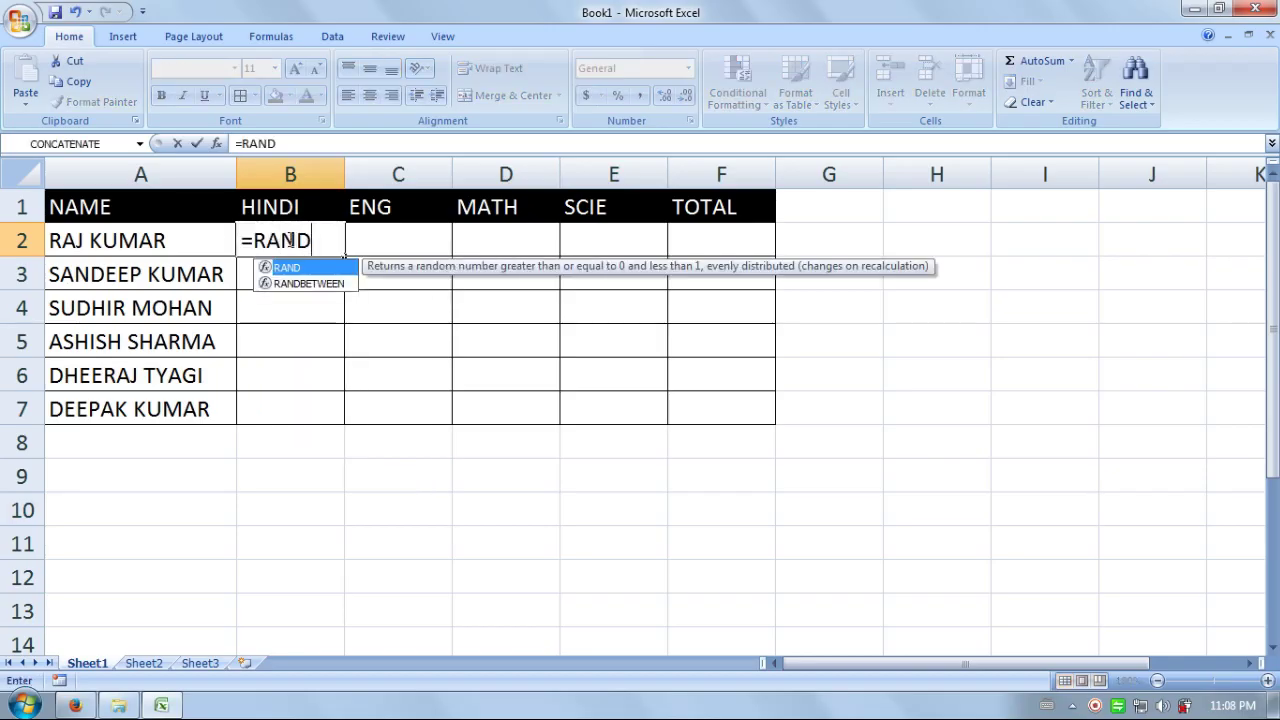
type("BE")
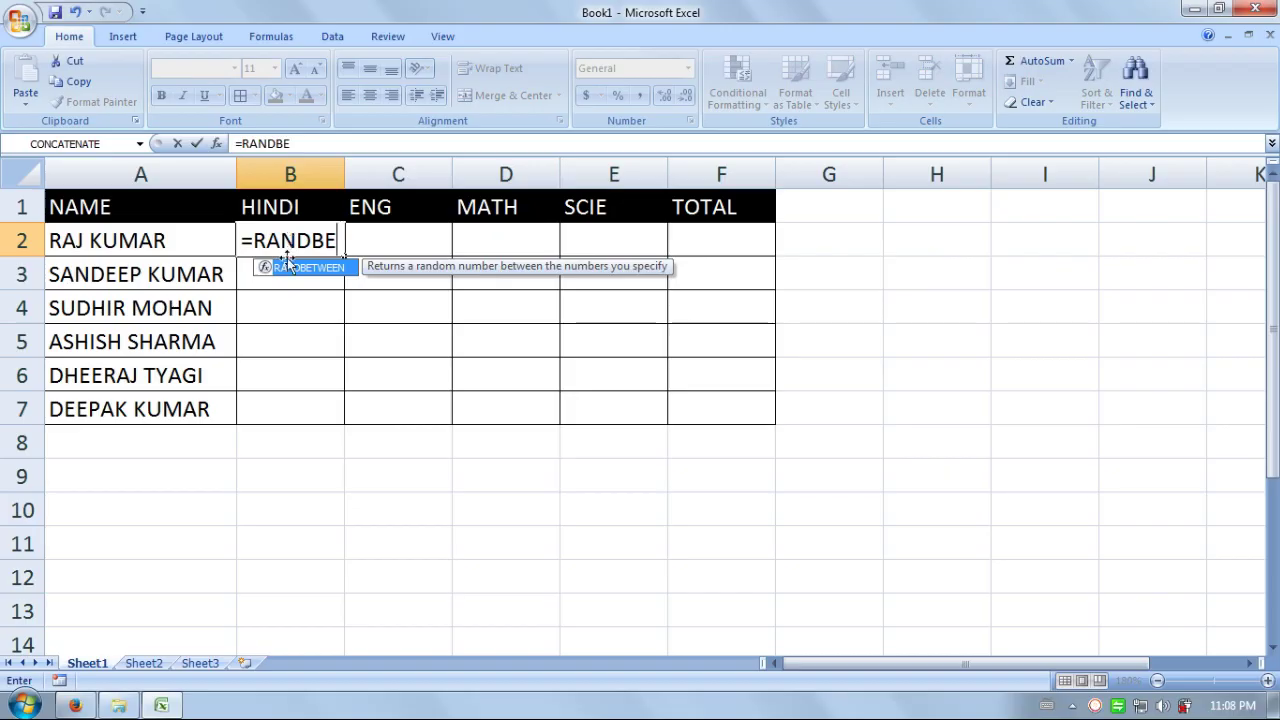
type("T")
type("WEEN")
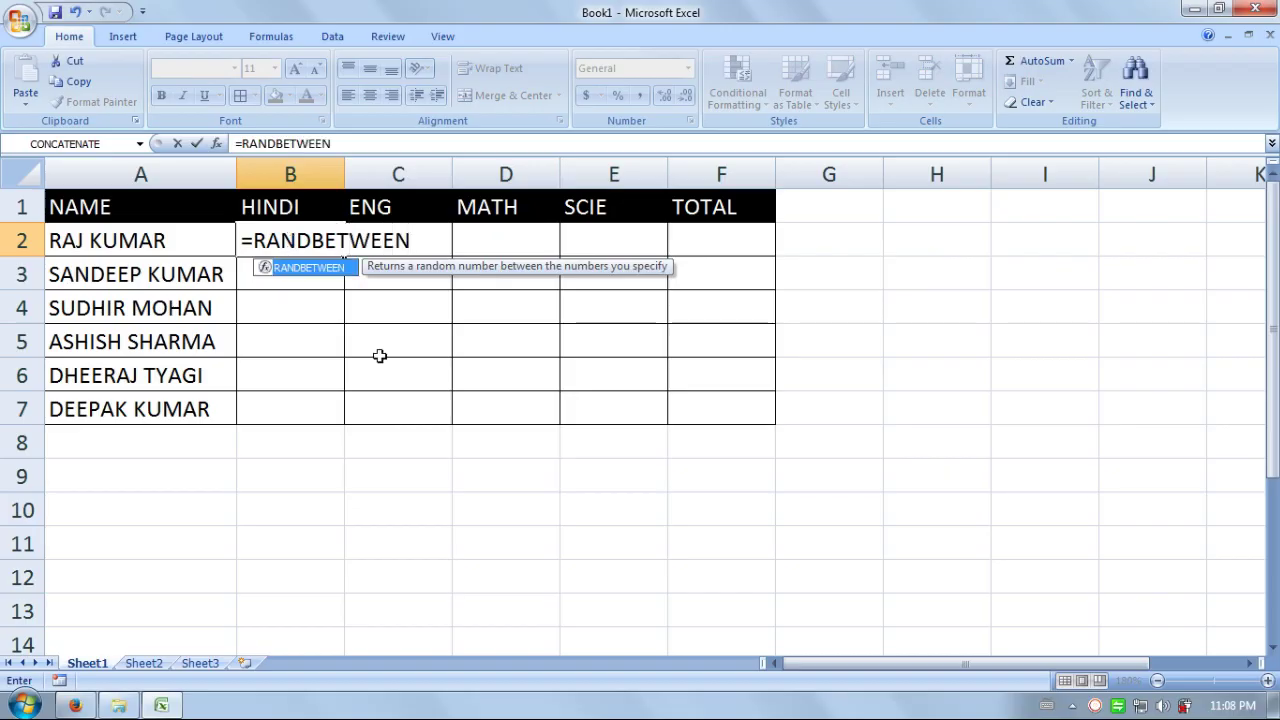
type("(")
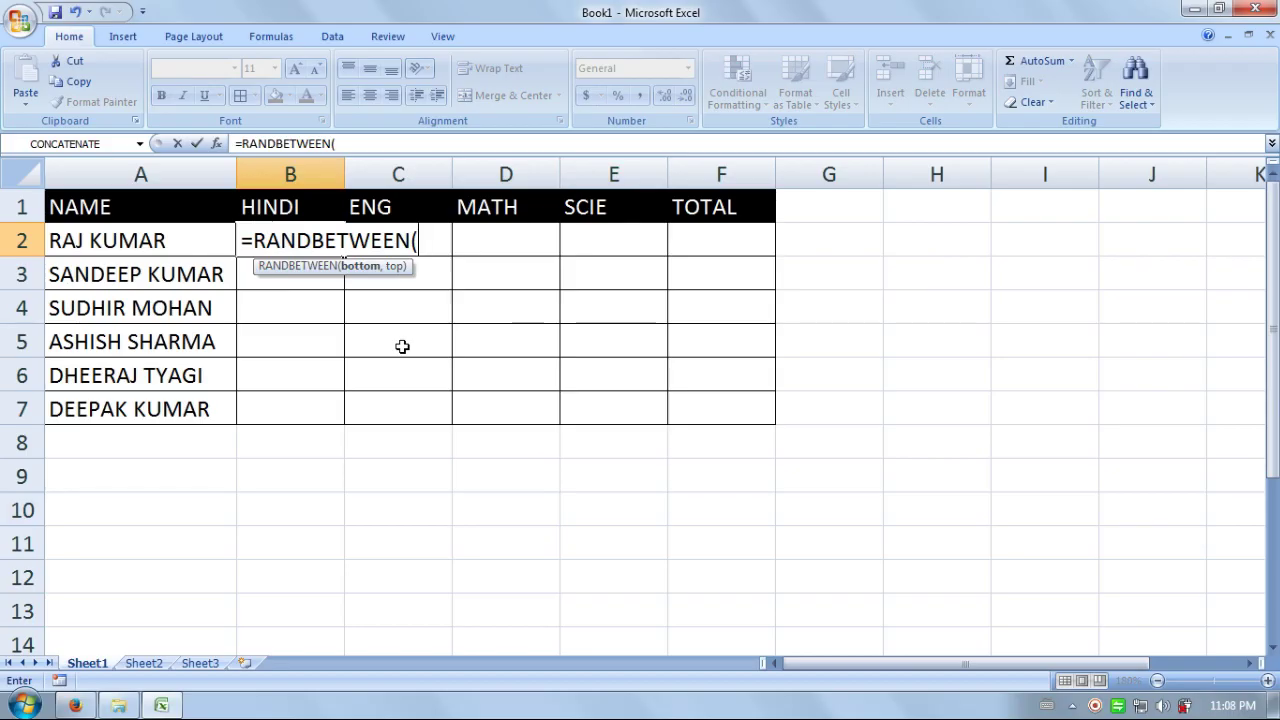
type("40")
type(",")
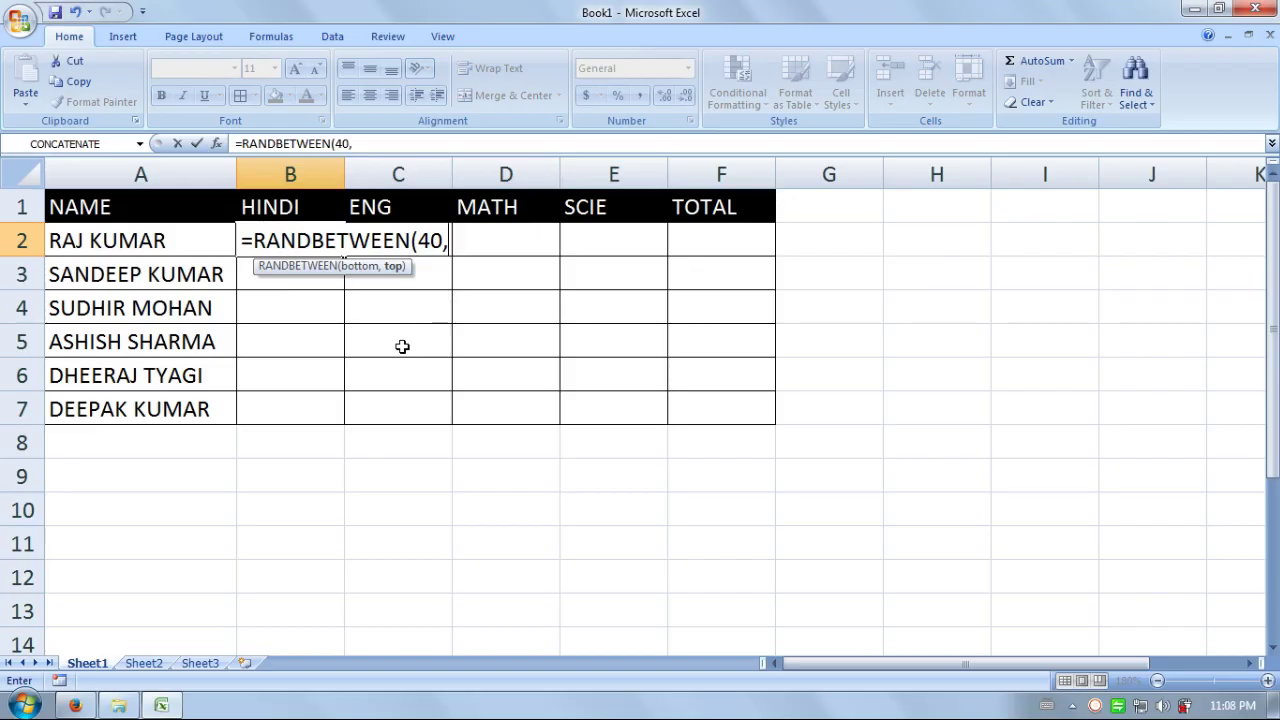
type("80")
type(")")
key("Return")
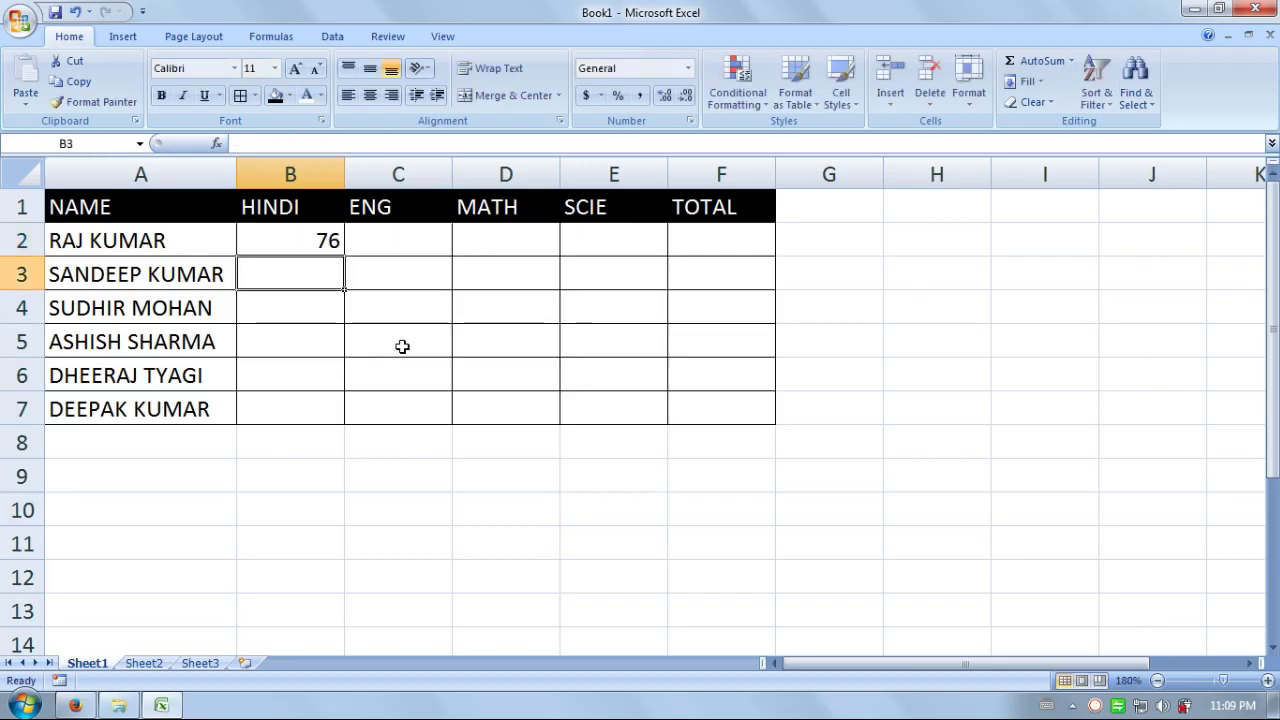
- Fill B2's RANDBETWEEN formula down to row 7 and across to column E
left_click(310, 243)
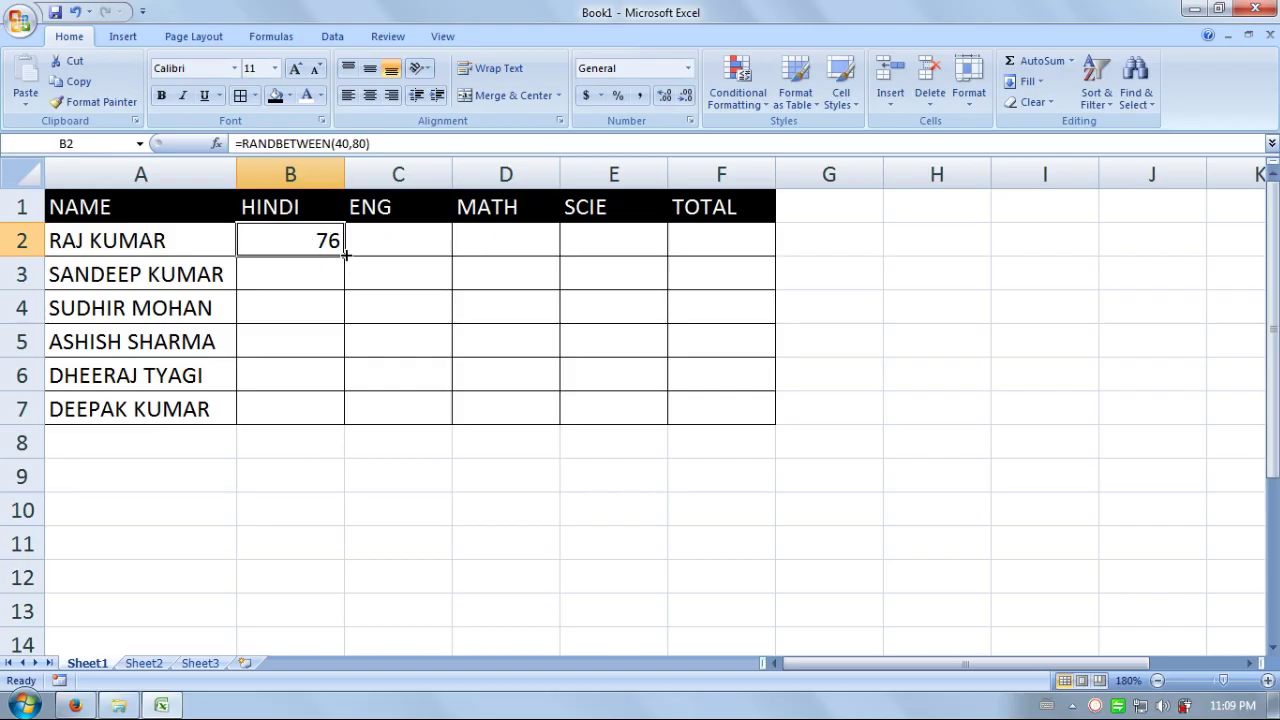
left_click_drag(343, 257, 456, 389)
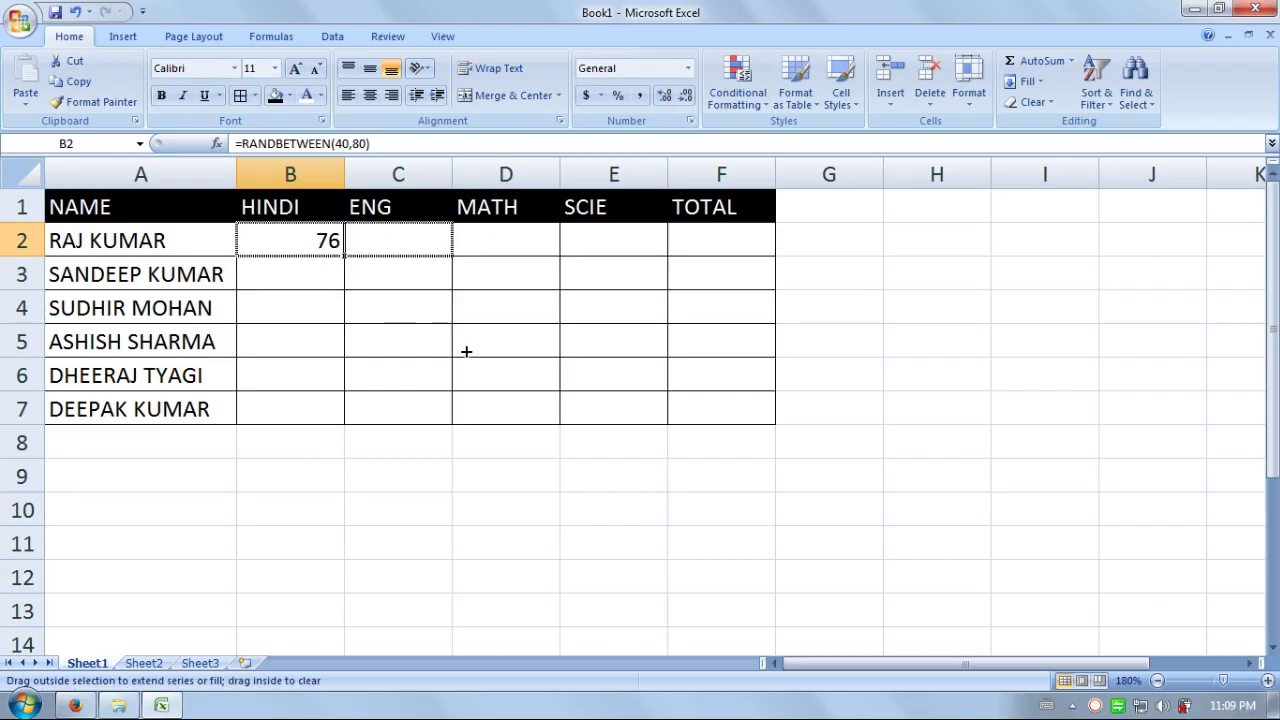
mouse_move(456, 389)
left_mouse_down()
mouse_move(346, 414)
mouse_move(630, 424)
left_mouse_up()
left_click(580, 508)
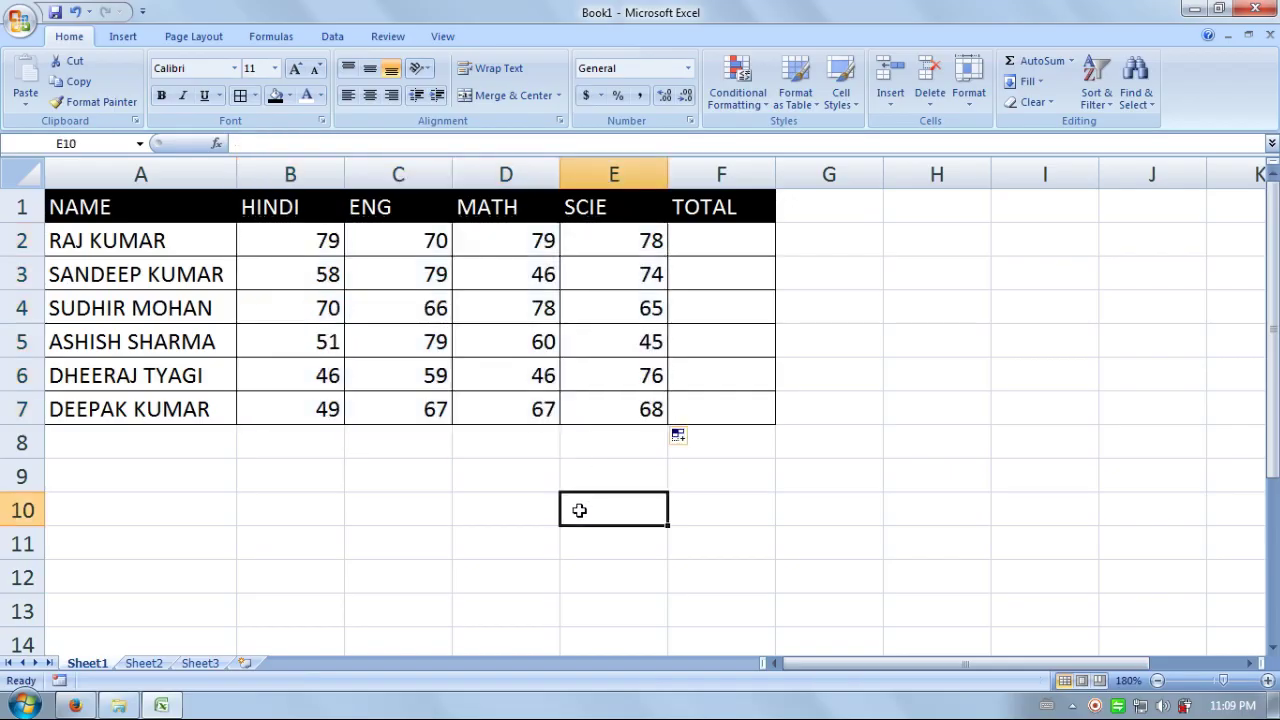
- Check the copied formulas in cells B2–E2 and B3–D3
left_click(320, 242)
left_click(423, 246)
left_click(520, 243)
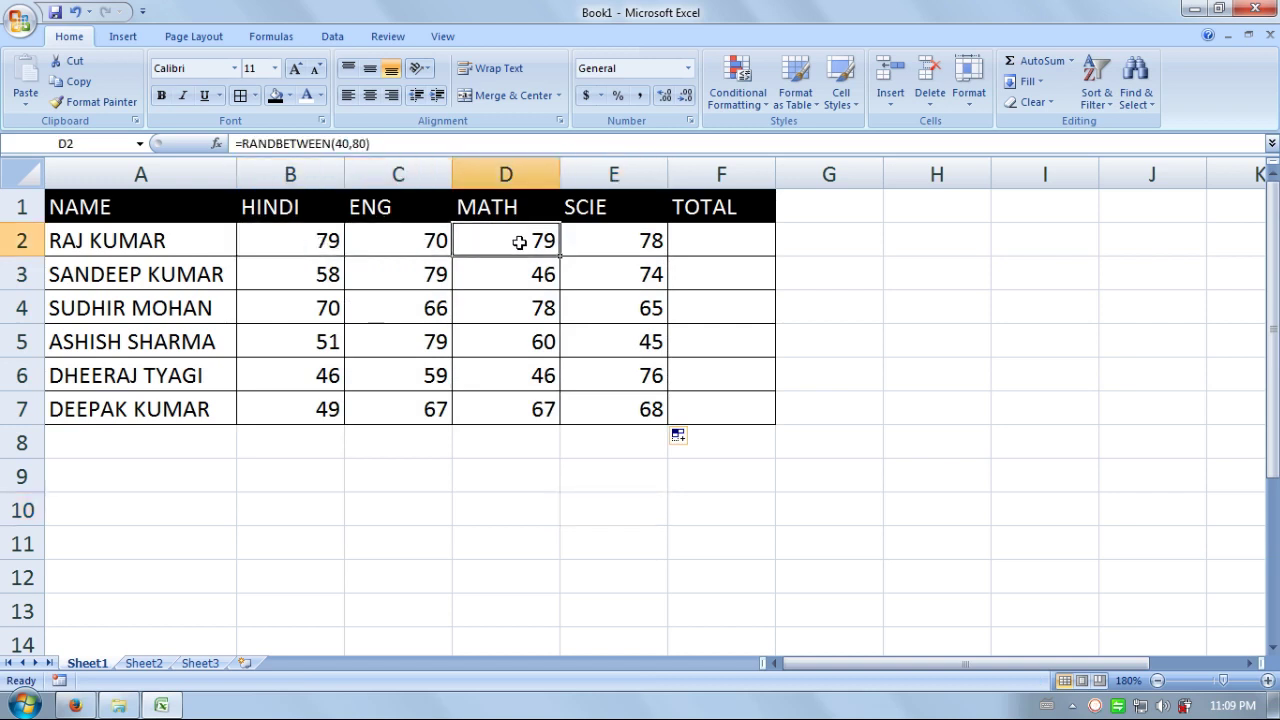
left_click(655, 248)
left_click(302, 279)
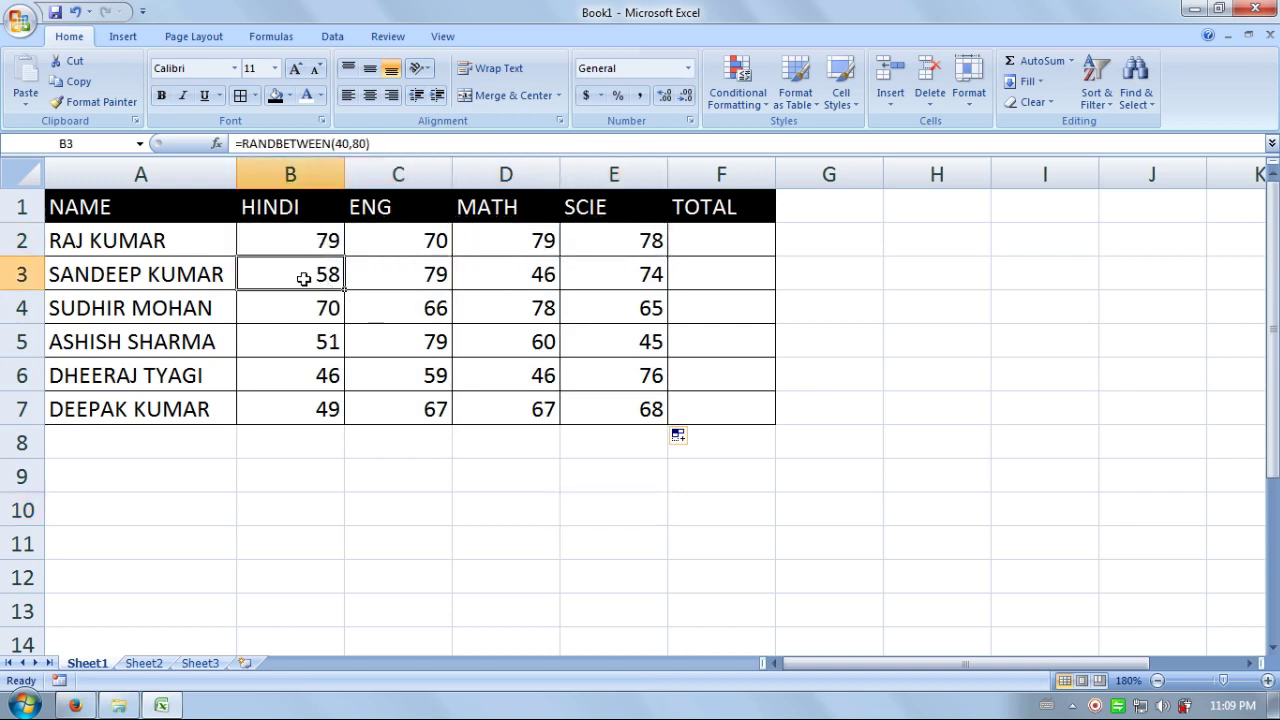
left_click(418, 281)
left_click(525, 277)
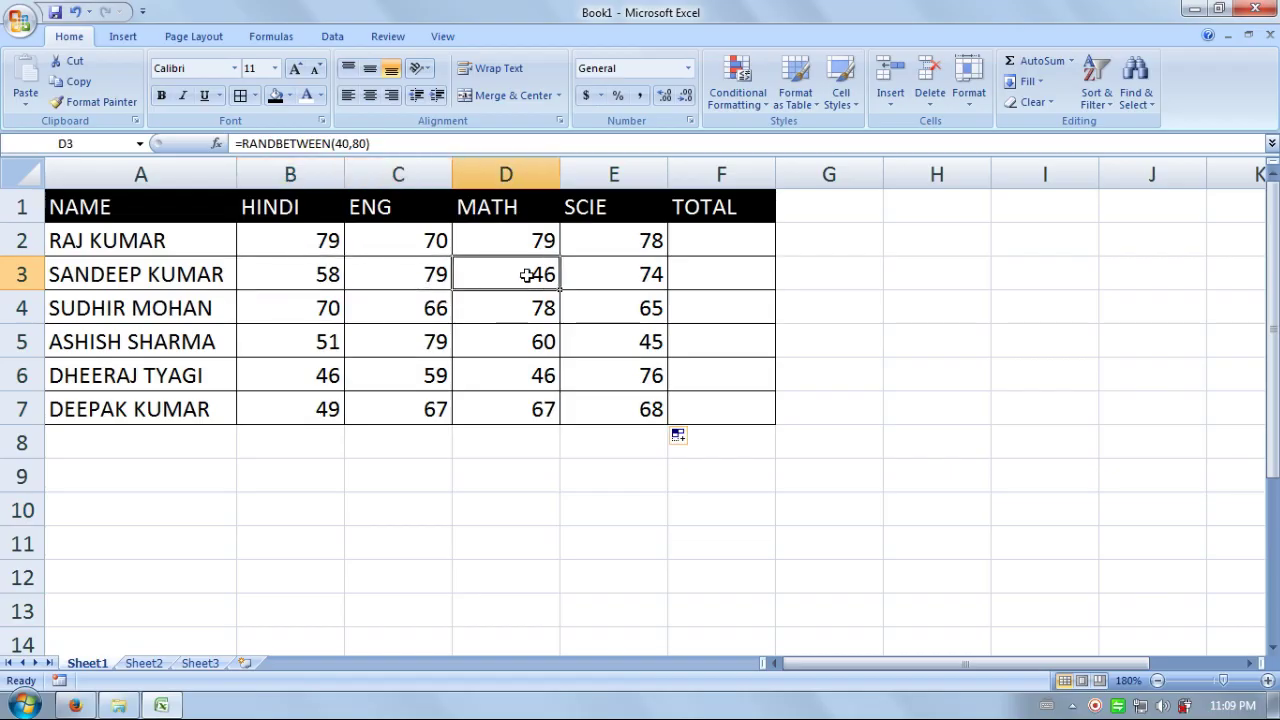
left_click(626, 479)
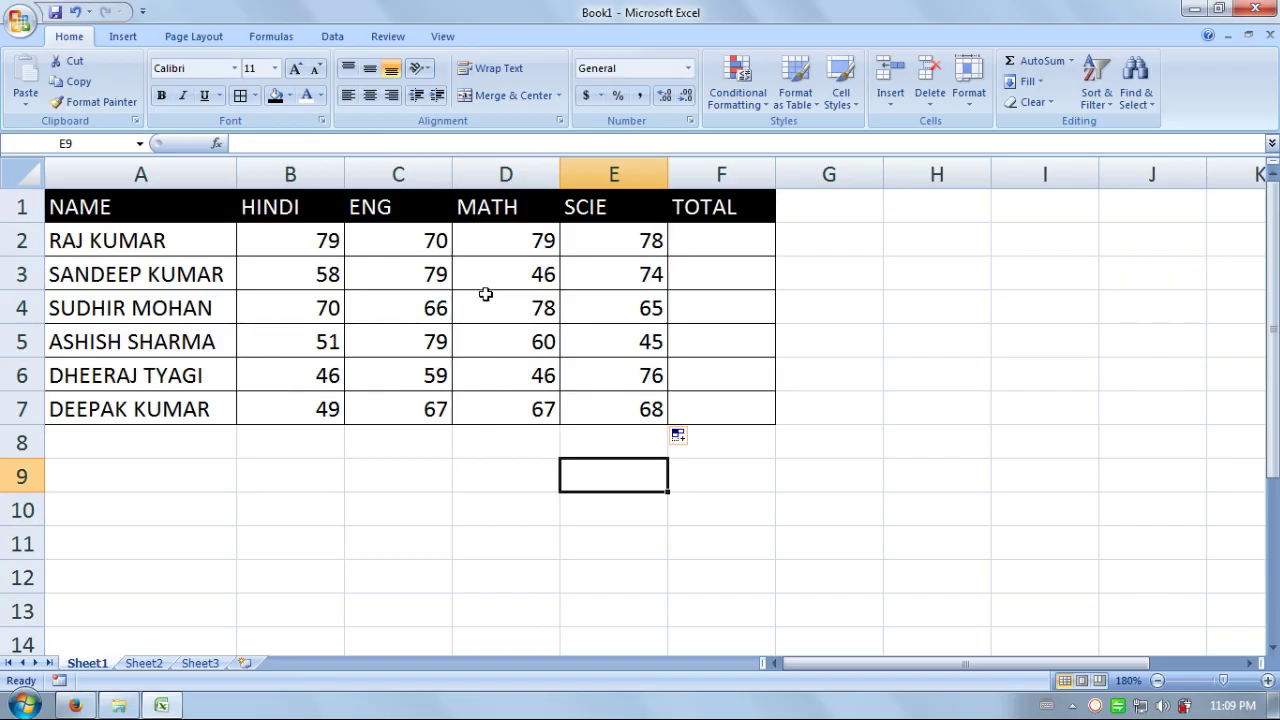
- Type placeholder letters A, B, C and D into F2 to F5
left_click(714, 245)
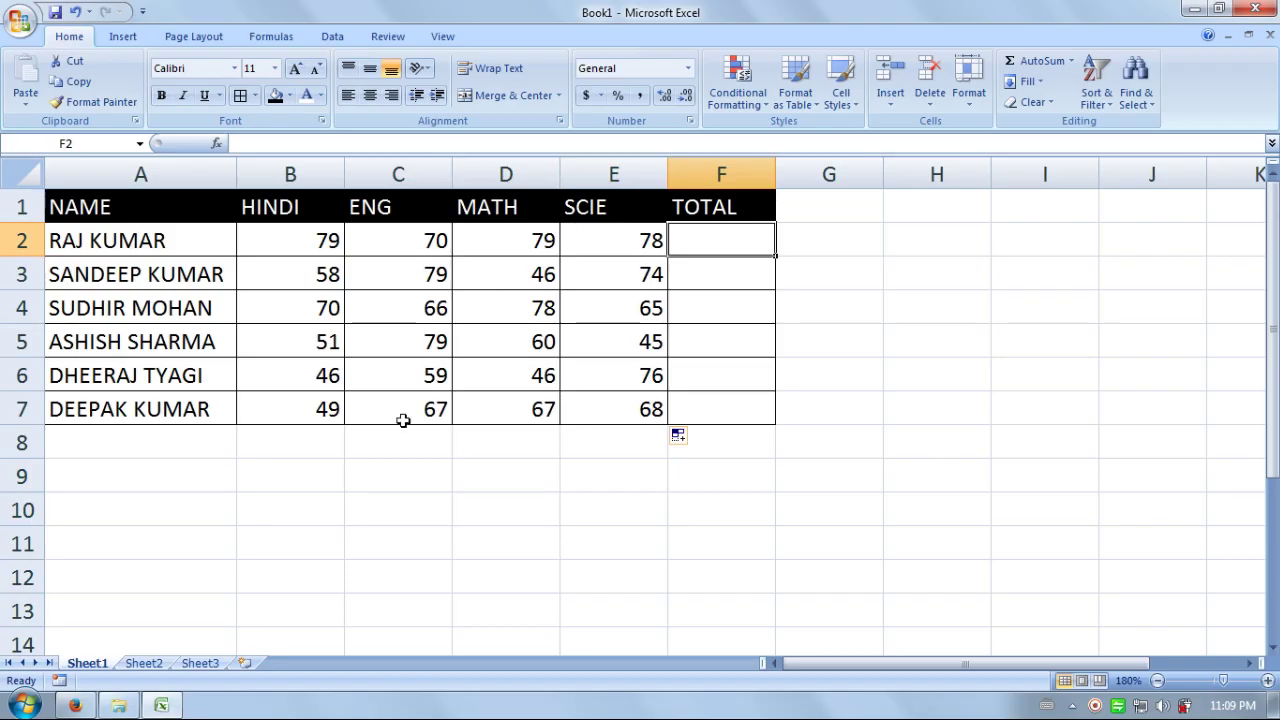
type("A")
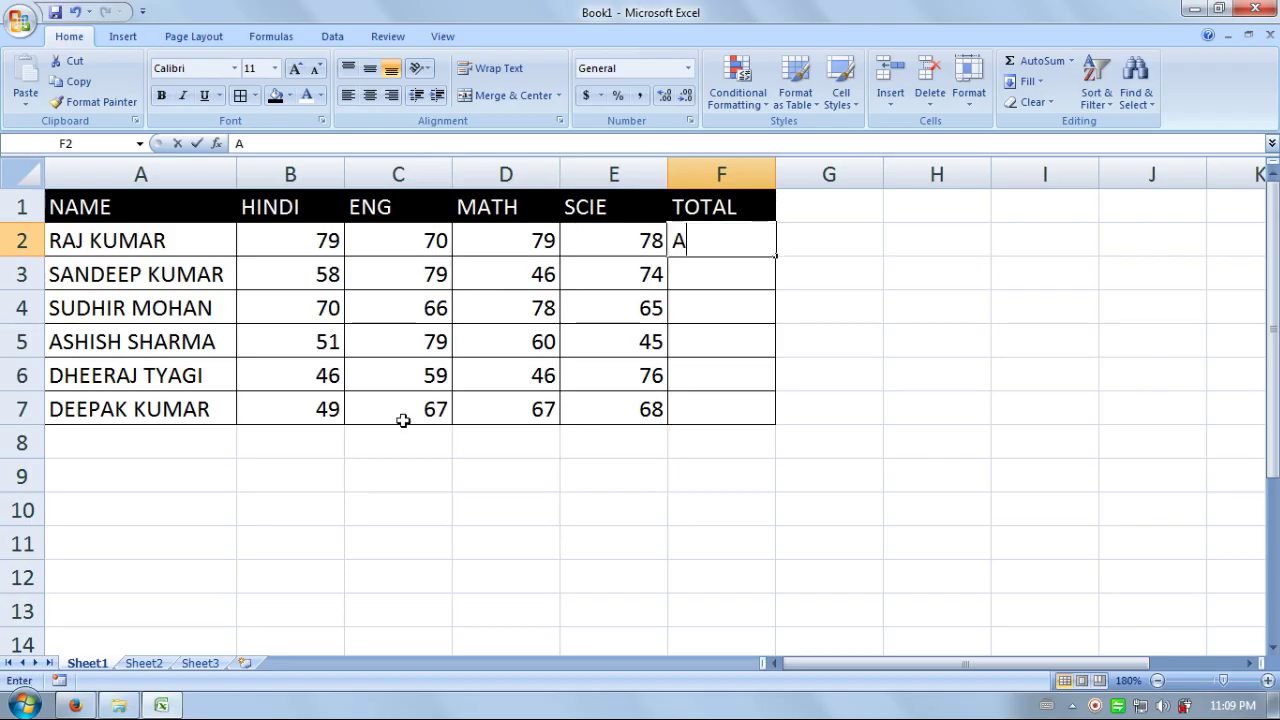
key("Return")
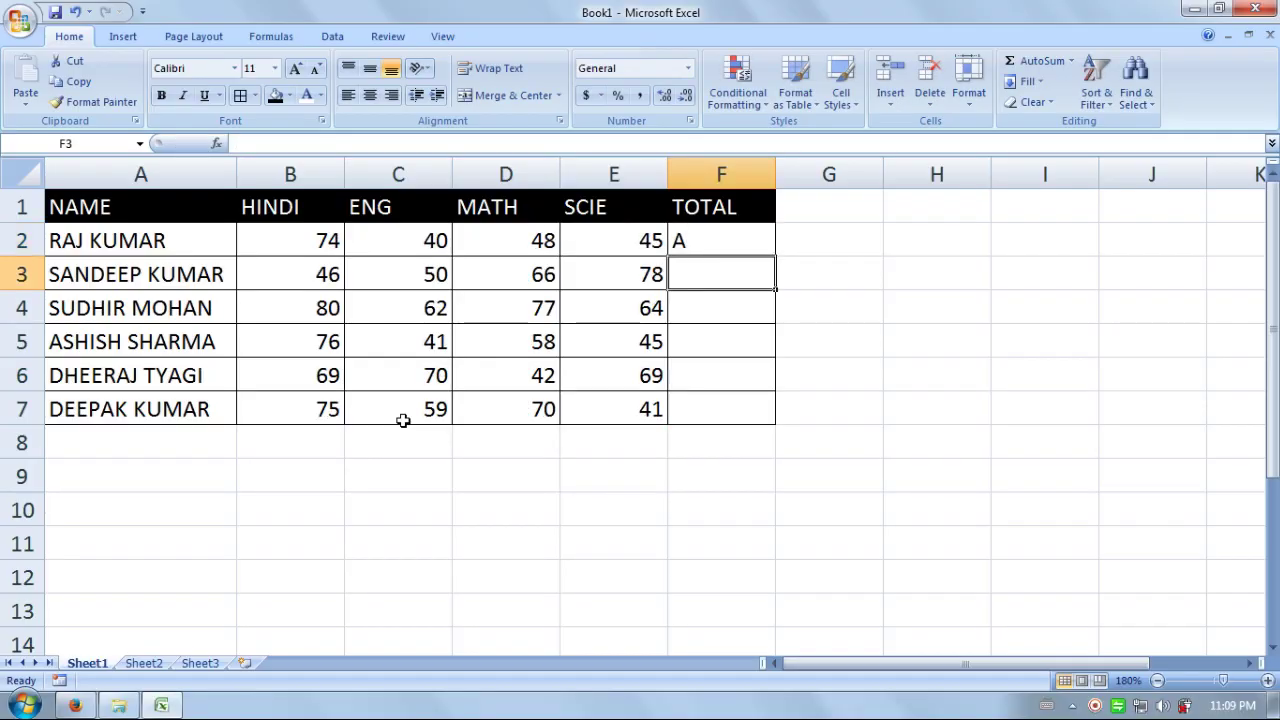
type("B")
key("Return")
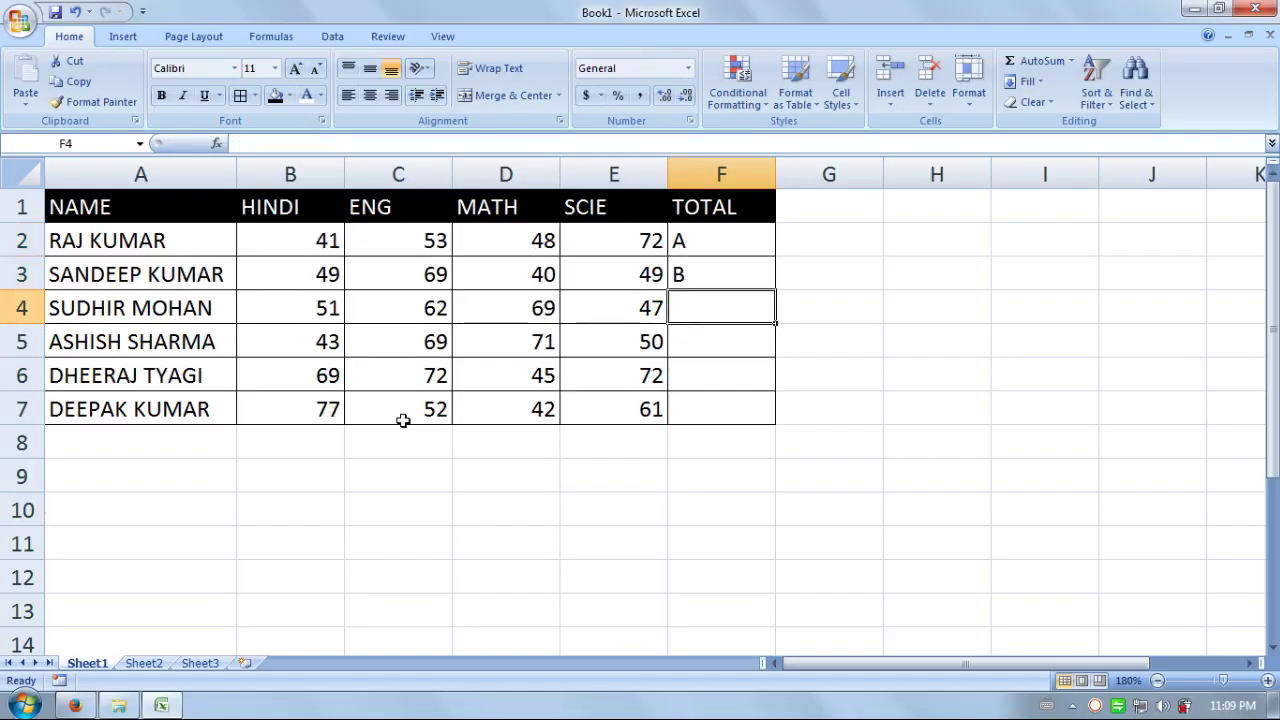
type("C")
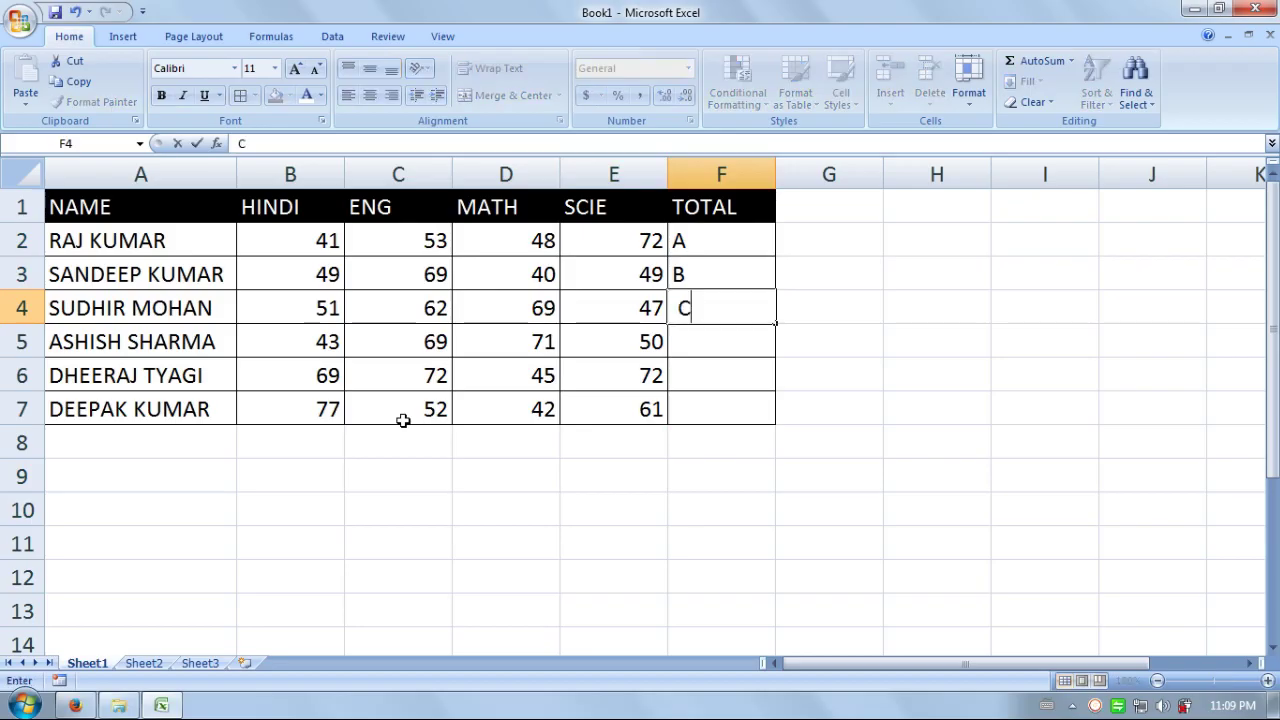
key("Return")
type("D")
key("Return")
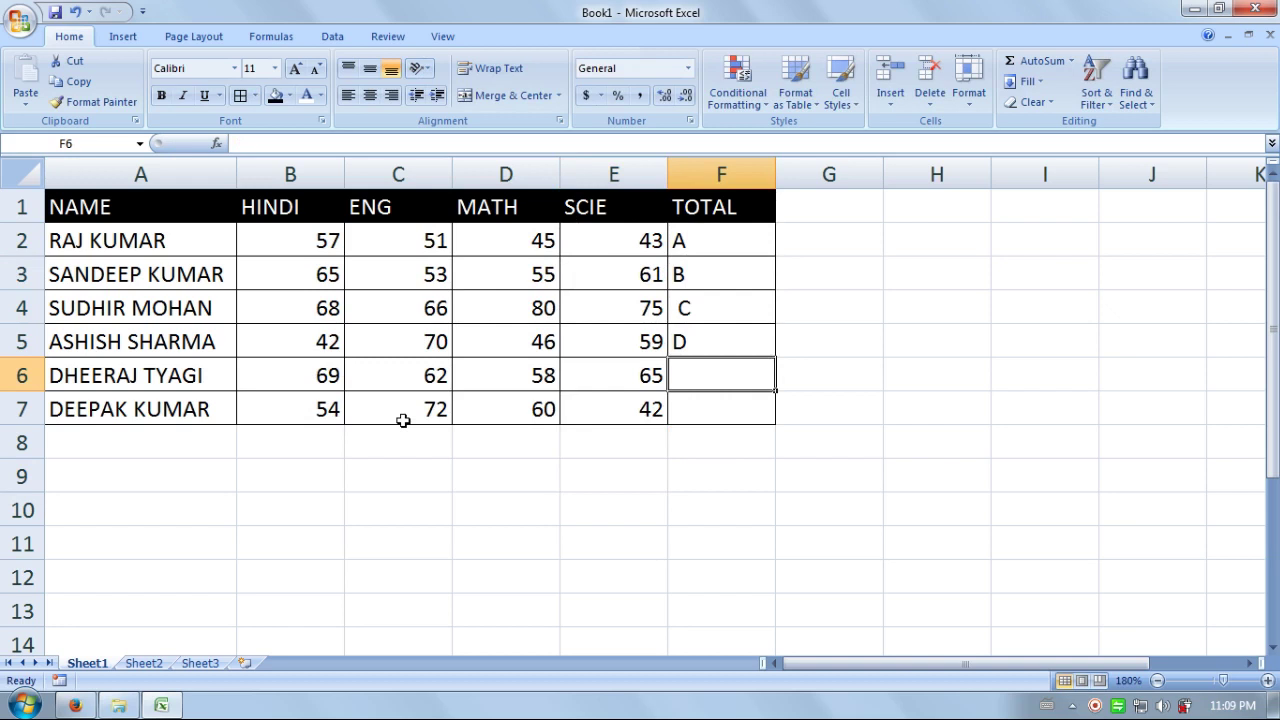
- Select the placeholder letters and delete them, leaving the TOTAL cells blank
key("Up")
key("Up")
key("Up")
key("Up")
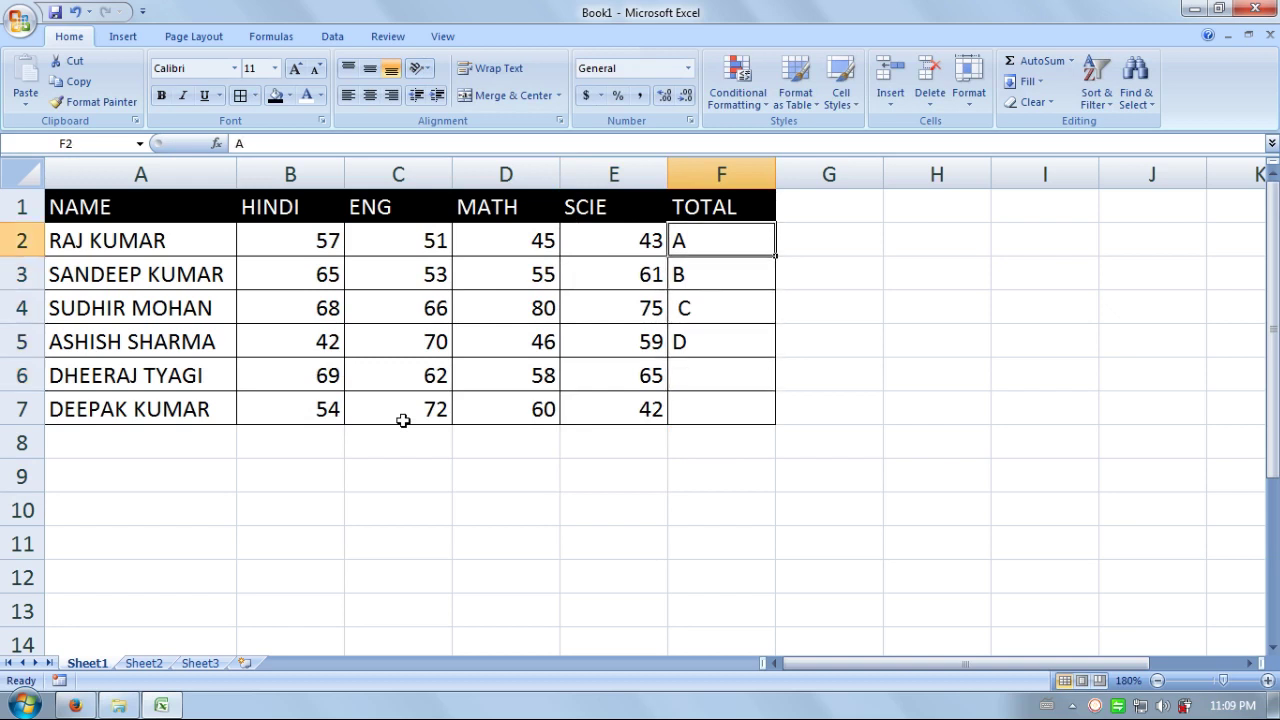
key("shift+Down")
key("shift+Down")
key("shift+Down")
key("shift+Down")
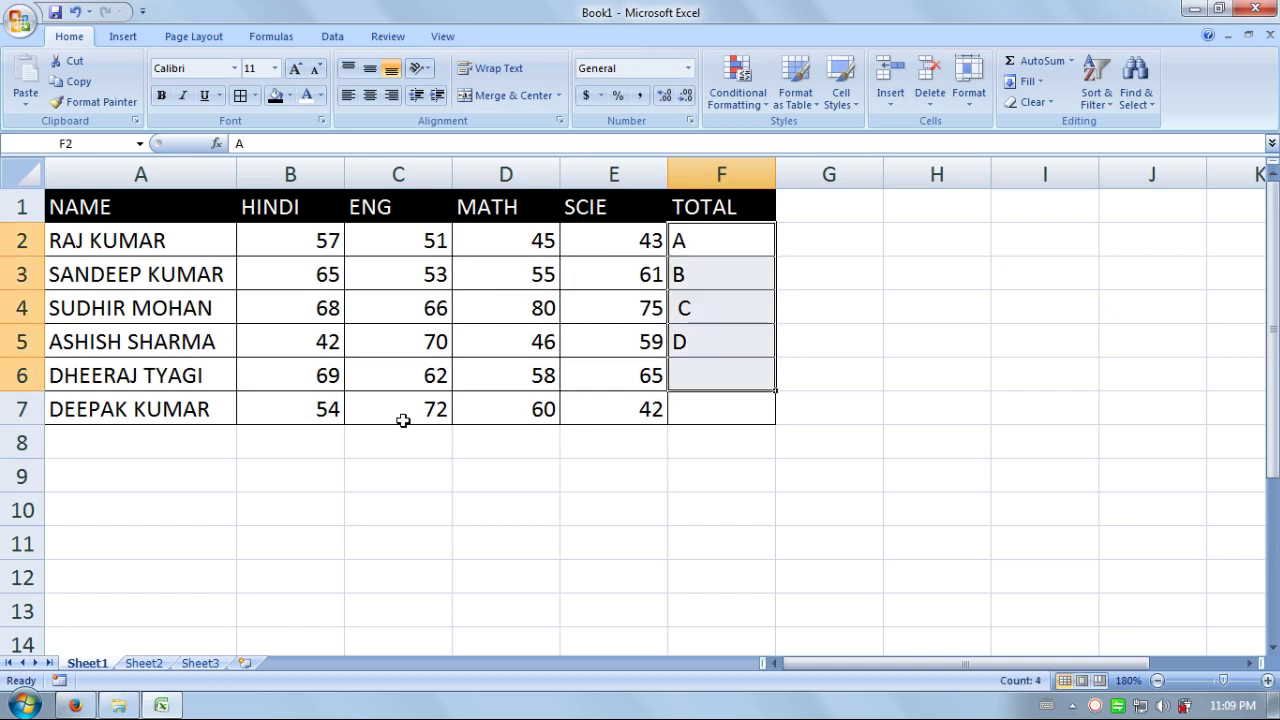
key("Delete")
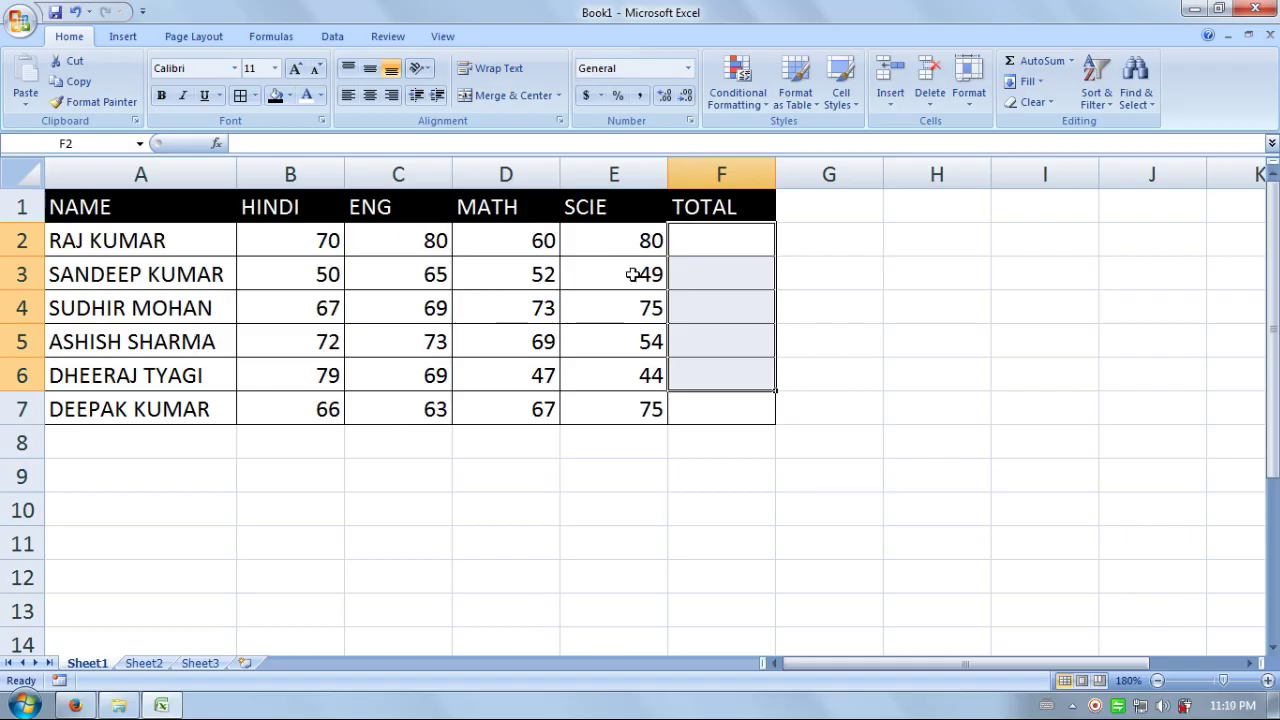
left_click(696, 242)
key("Return")
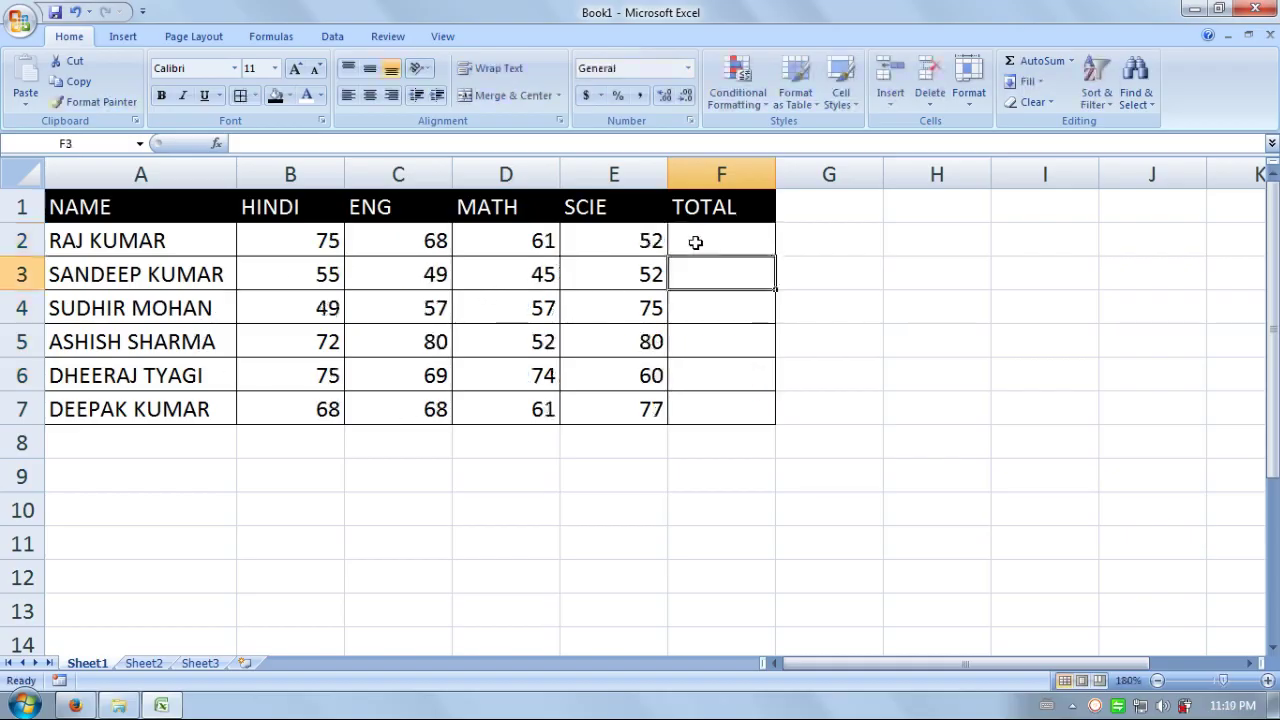
key("Return")
key("Return")
key("Return")
key("Return")
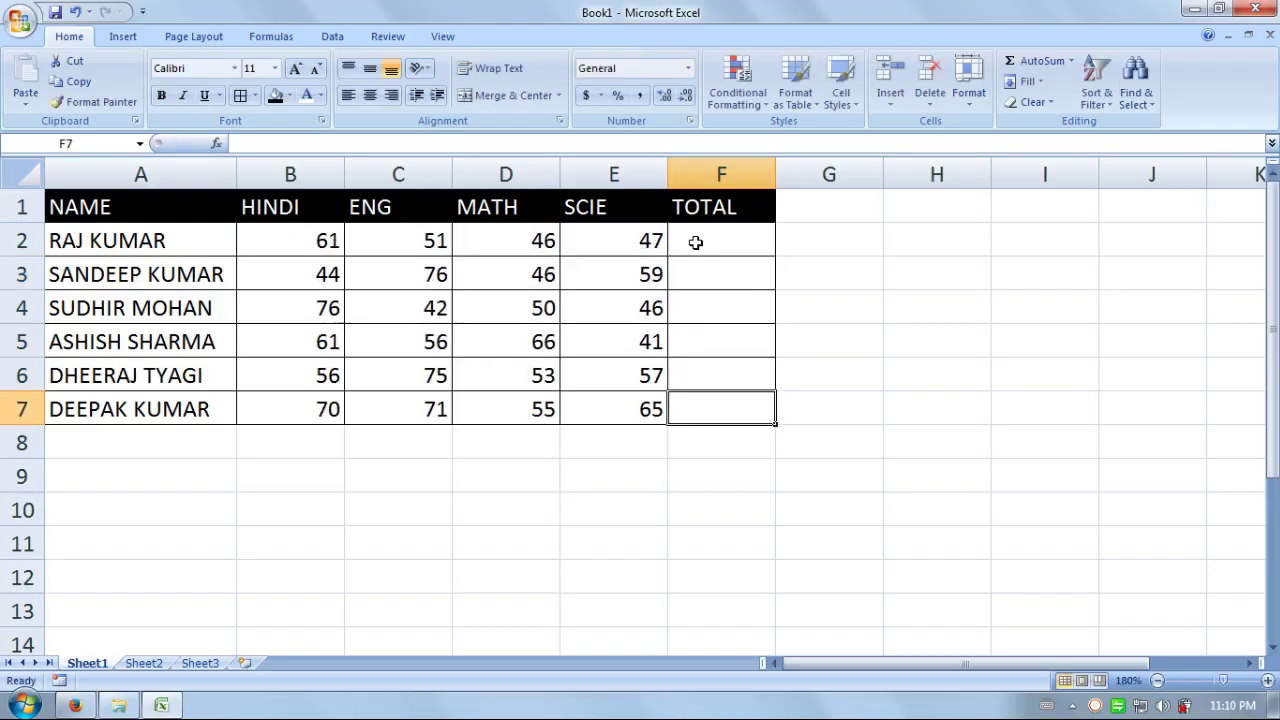
left_click_drag(696, 242, 698, 394)
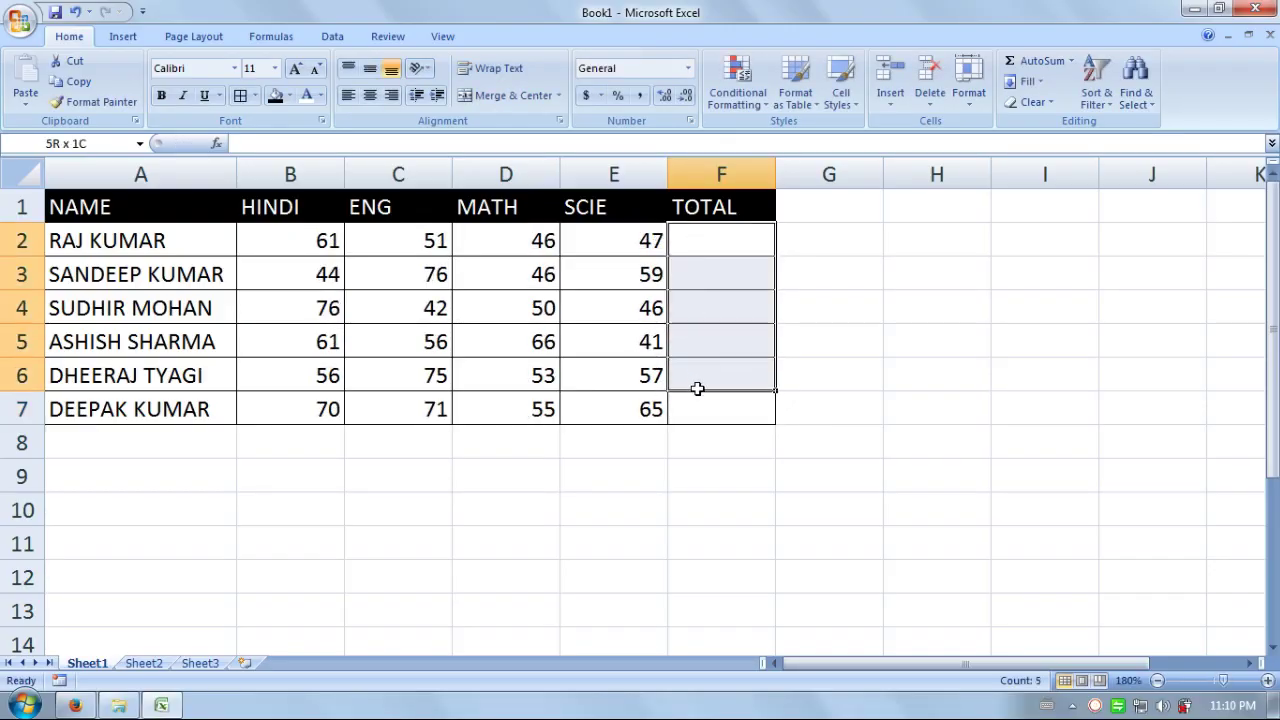
left_click(956, 349)
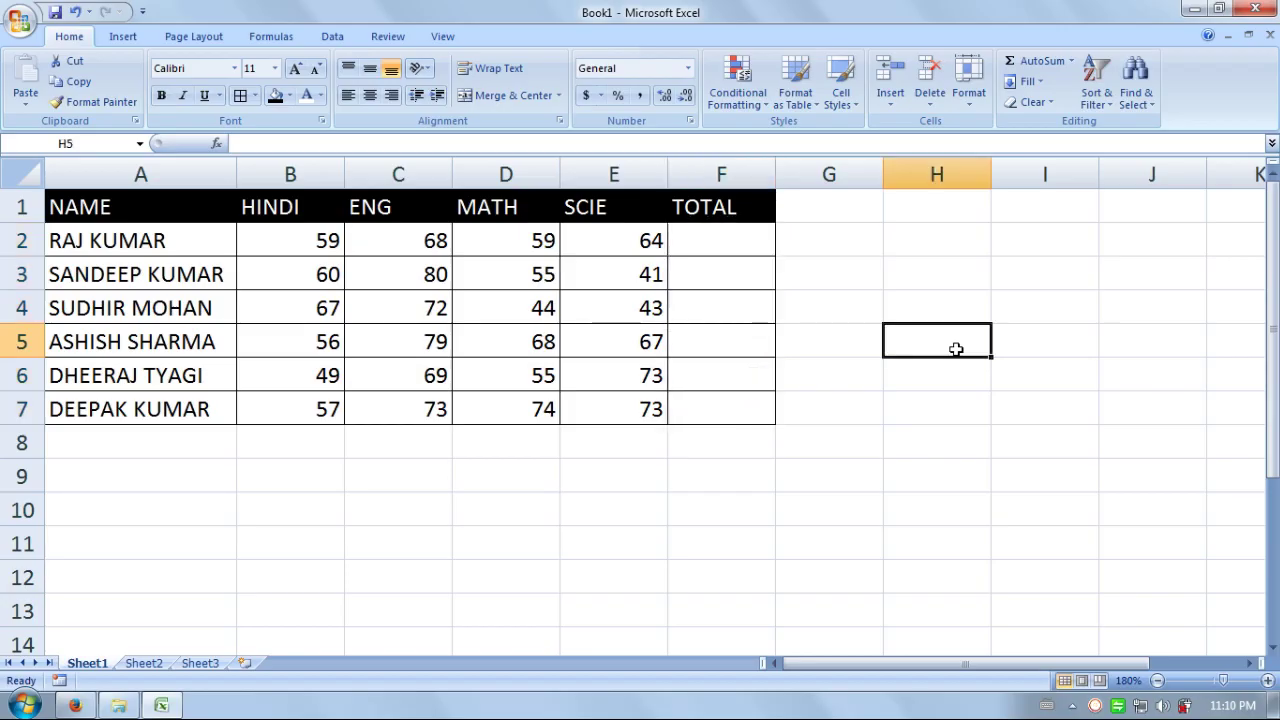
type("A")
key("Return")
type("A")
key("Return")
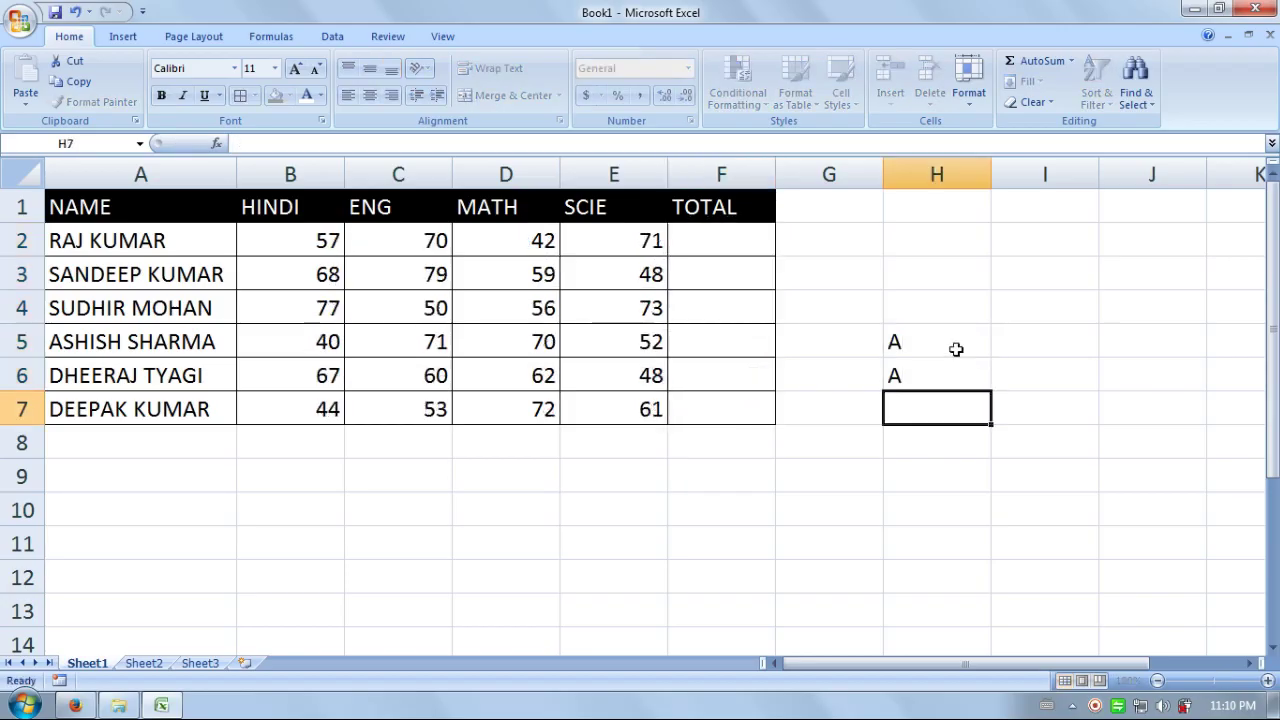
type("A A")
key("Return")
type("A")
key("Return")
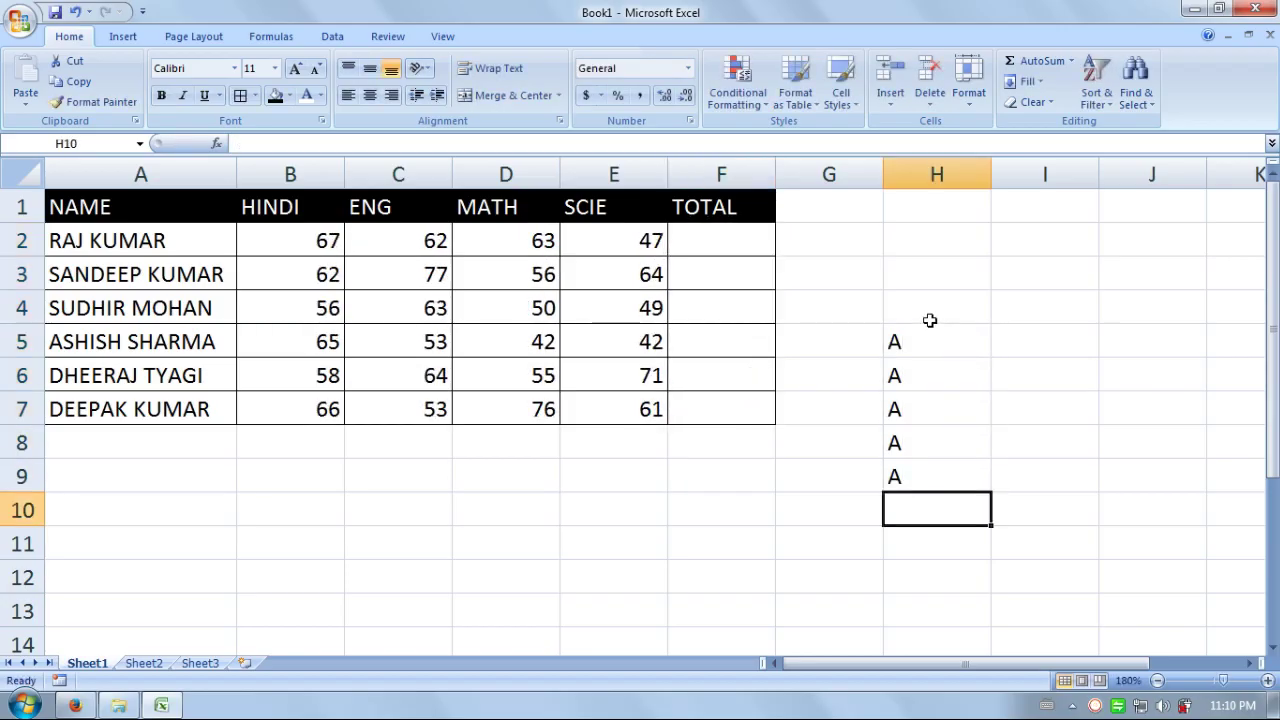
left_click_drag(929, 318, 931, 503)
key("Delete")
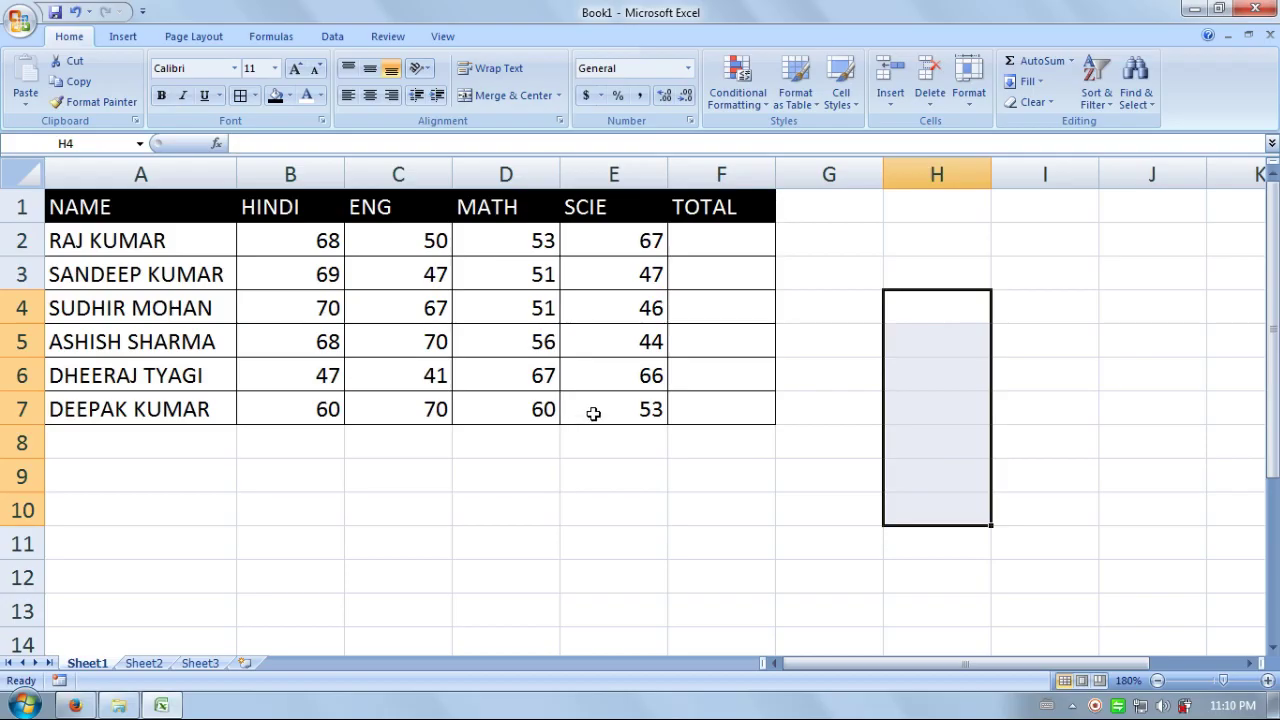
mouse_move(593, 413)
left_mouse_down()
mouse_move(333, 245)
mouse_move(585, 400)
left_mouse_up()
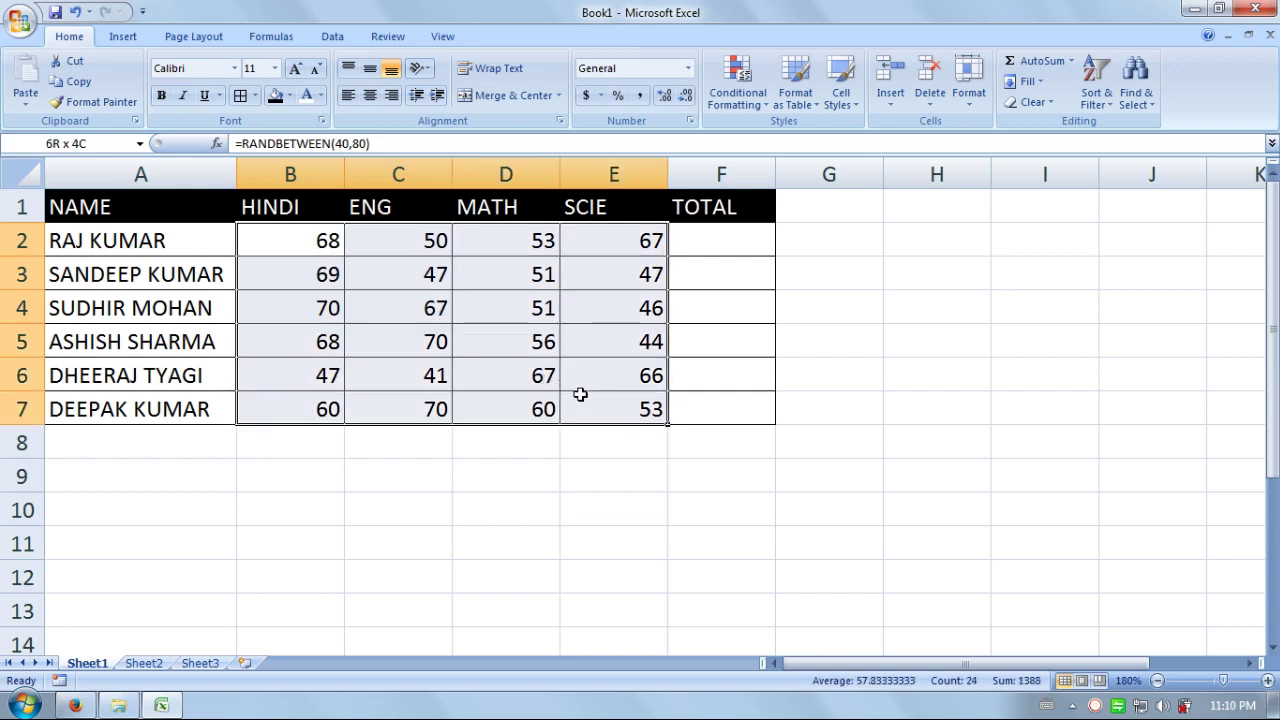
- Copy the marks and paste them back into B2:E7 as values
left_click(73, 86)
left_click(26, 105)
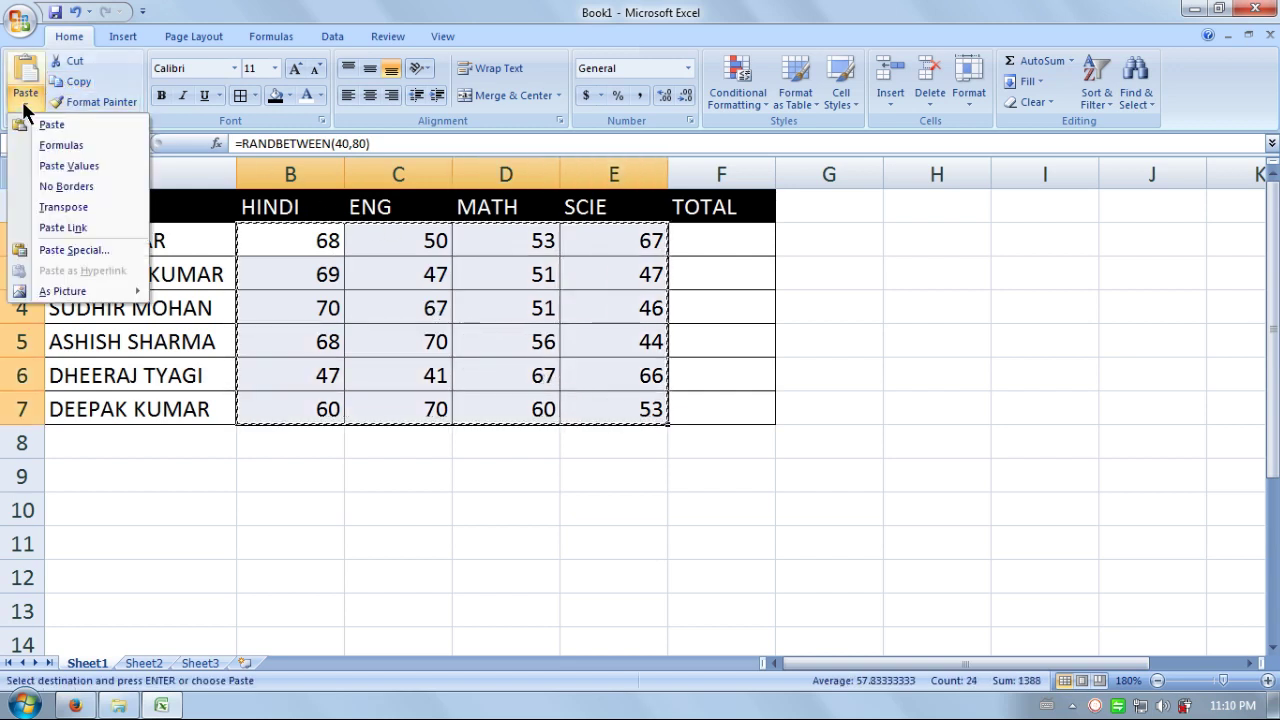
left_click(110, 170)
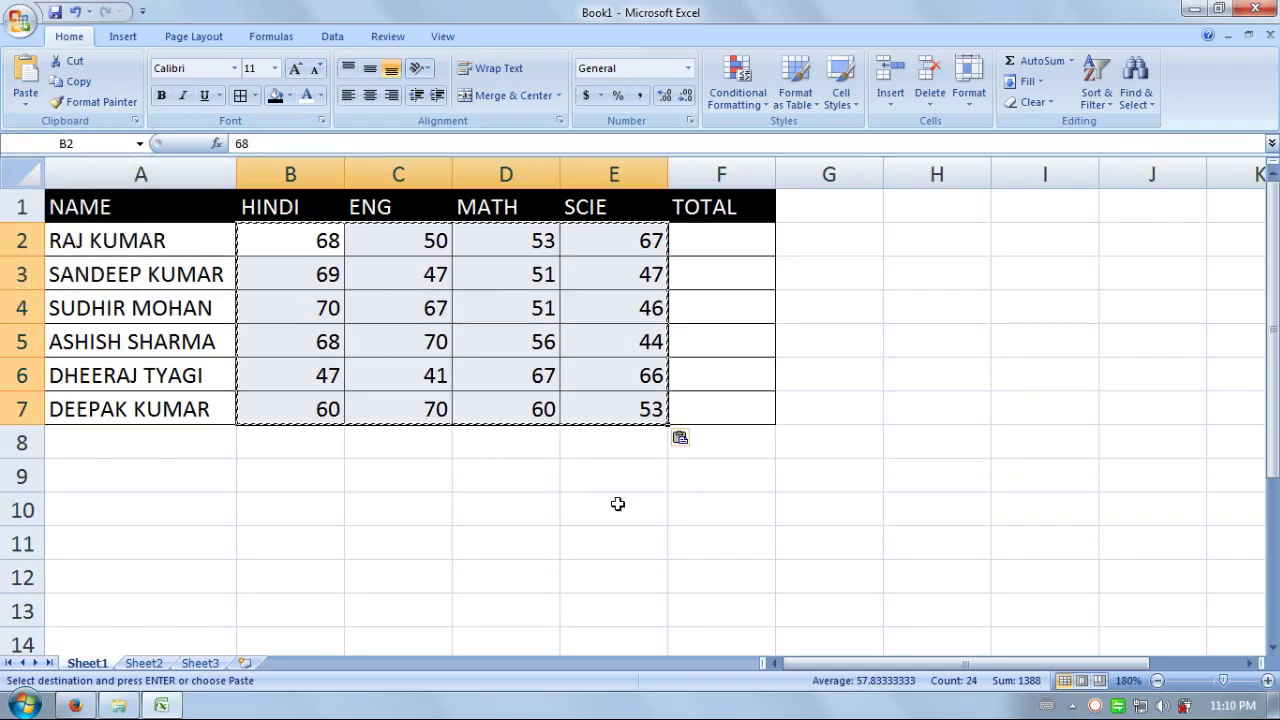
- Type test letters into column I, then clear them and return to F2
left_click(1005, 315)
type("A")
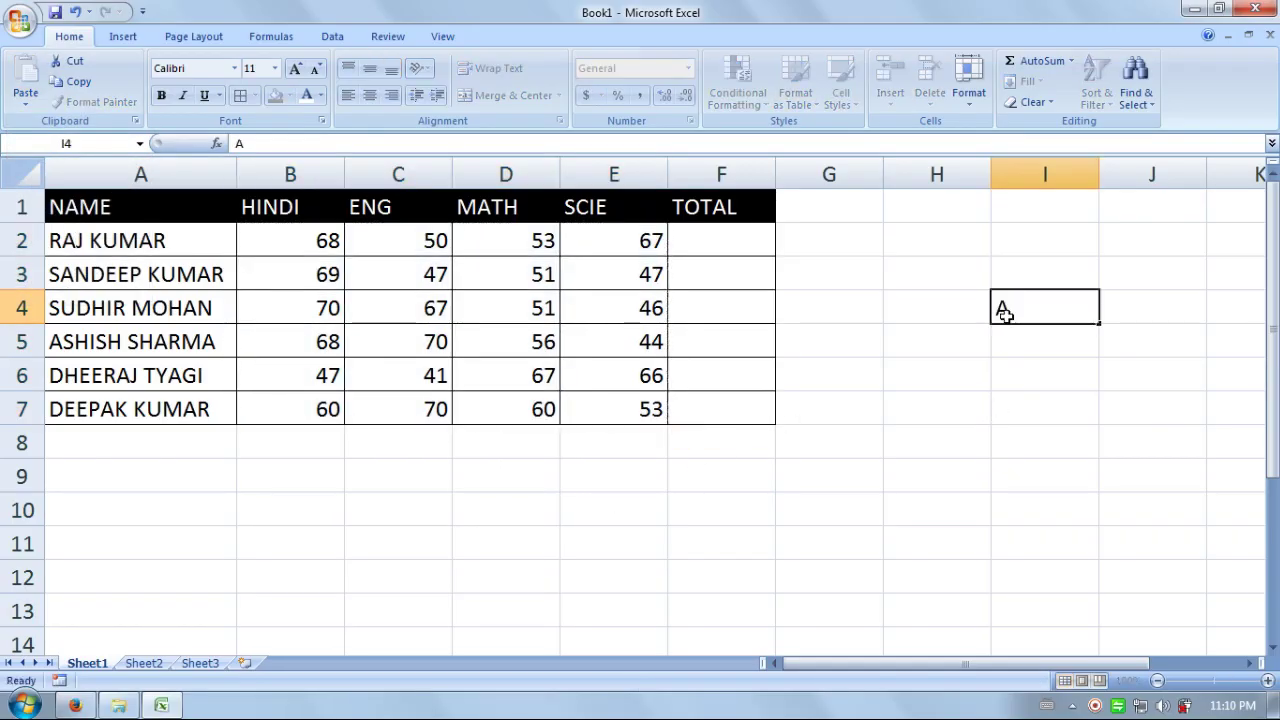
key("Return")
type("A")
key("Return")
type("A")
key("Return")
type("A")
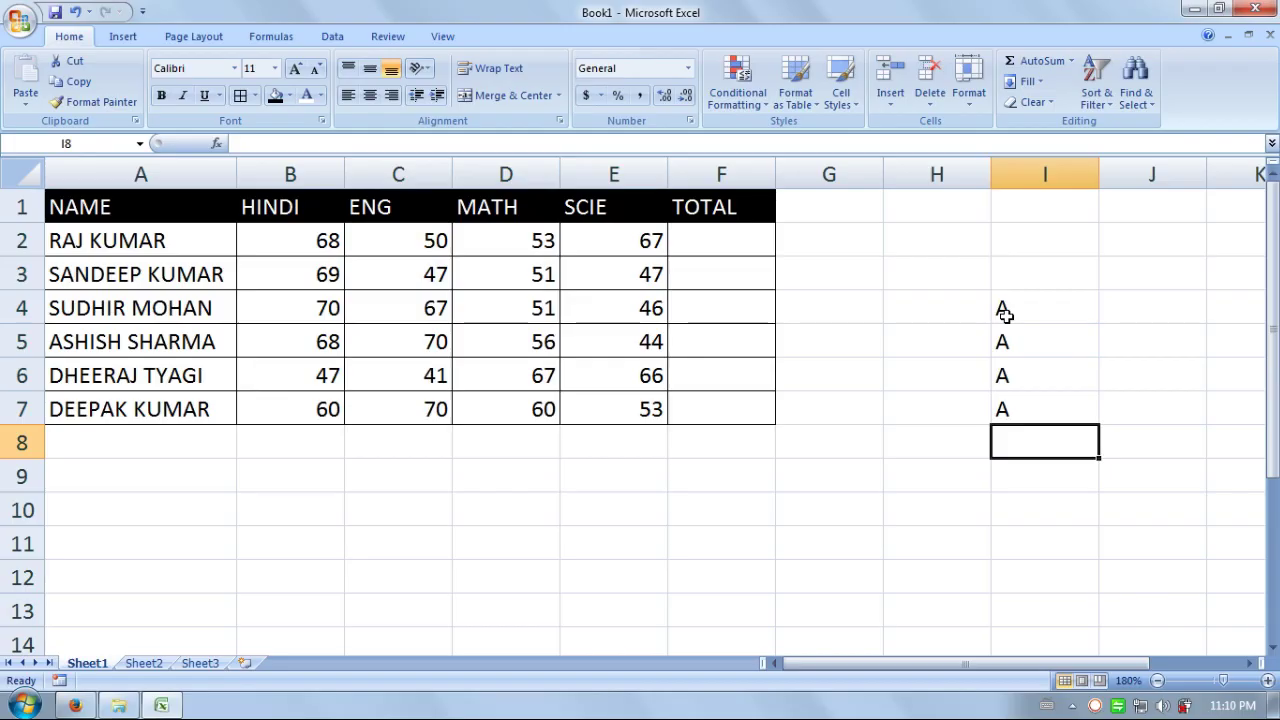
left_click_drag(1003, 308, 1022, 425)
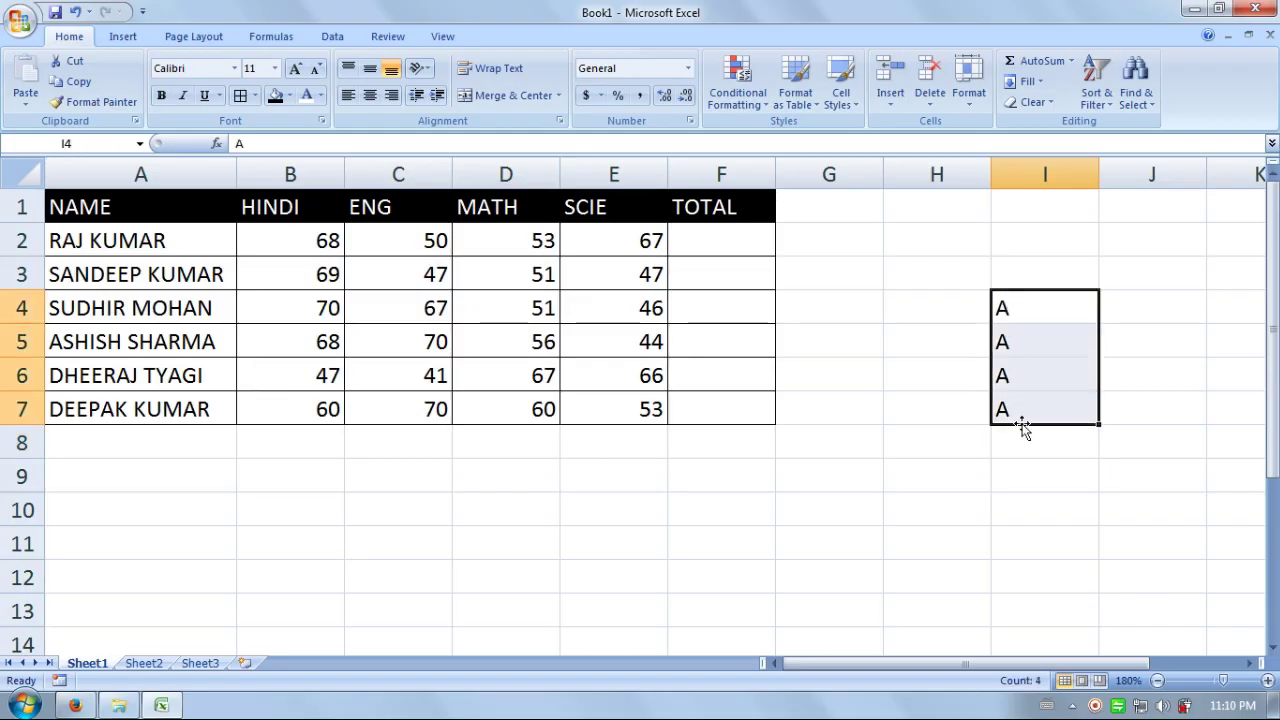
key("Delete")
left_click(763, 248)
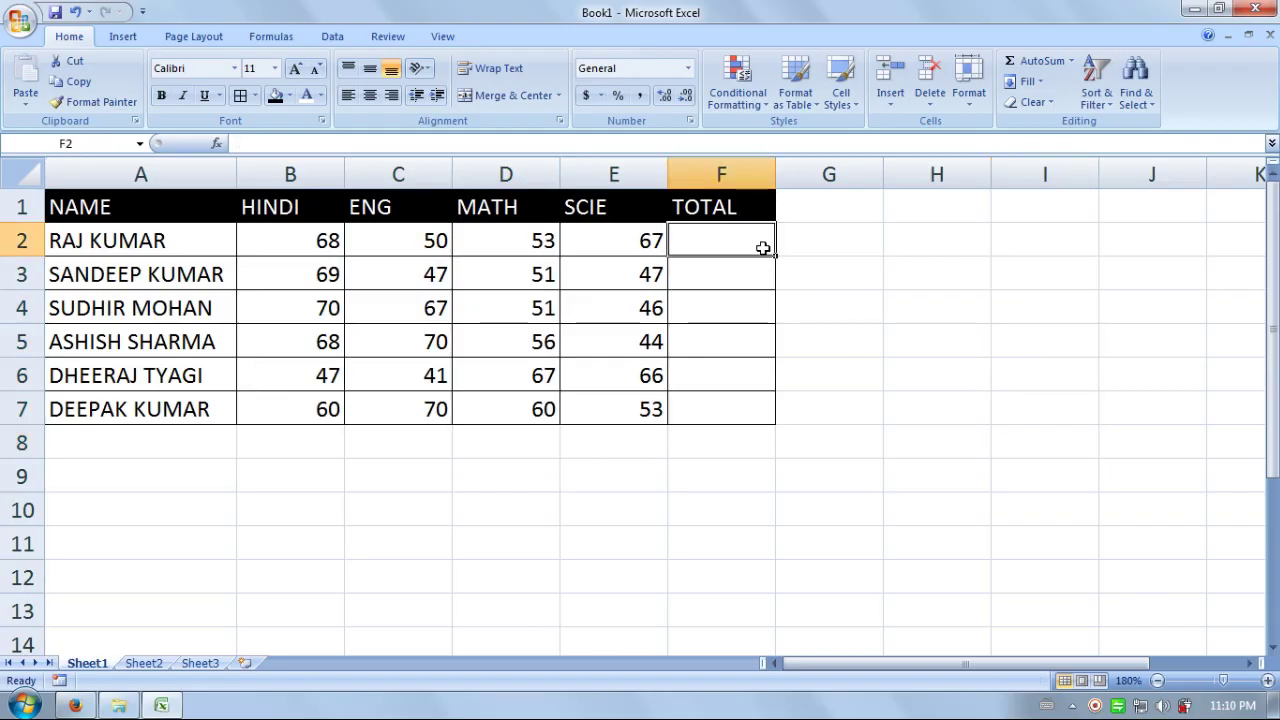
- Enter =SUM(B2:E2) in F2 for the first student's total
type("=SUM")
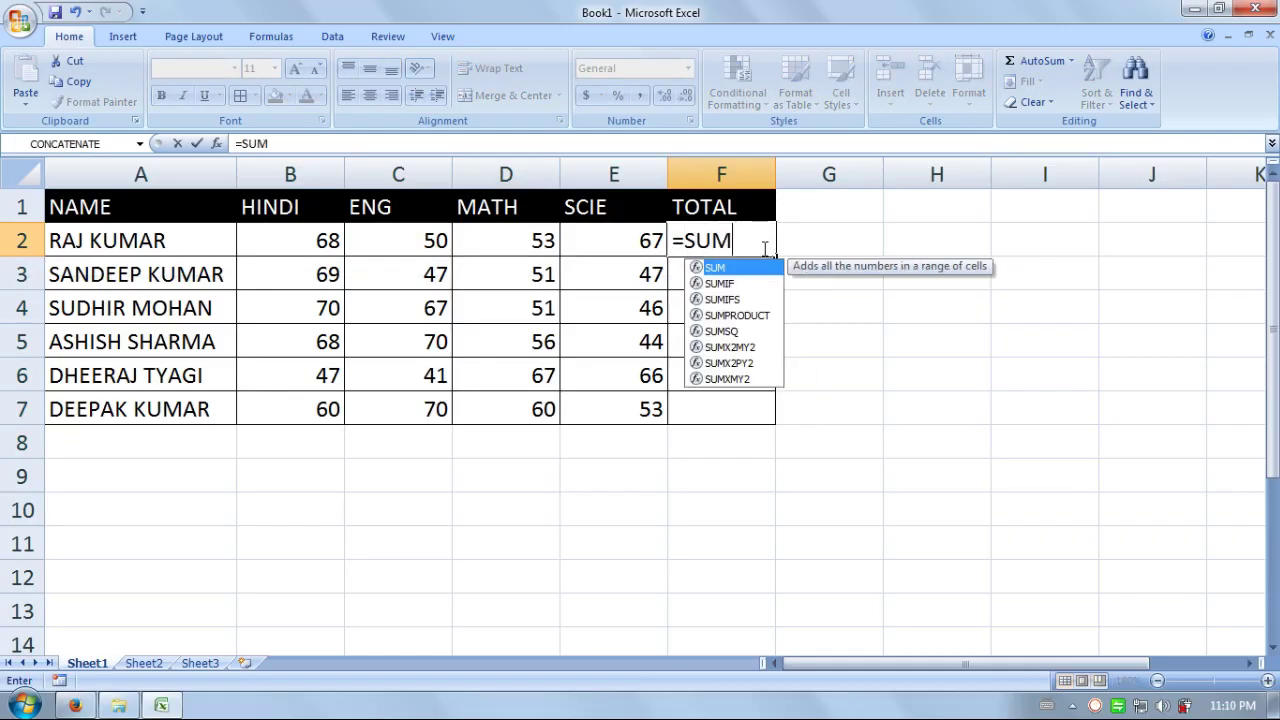
type("(")
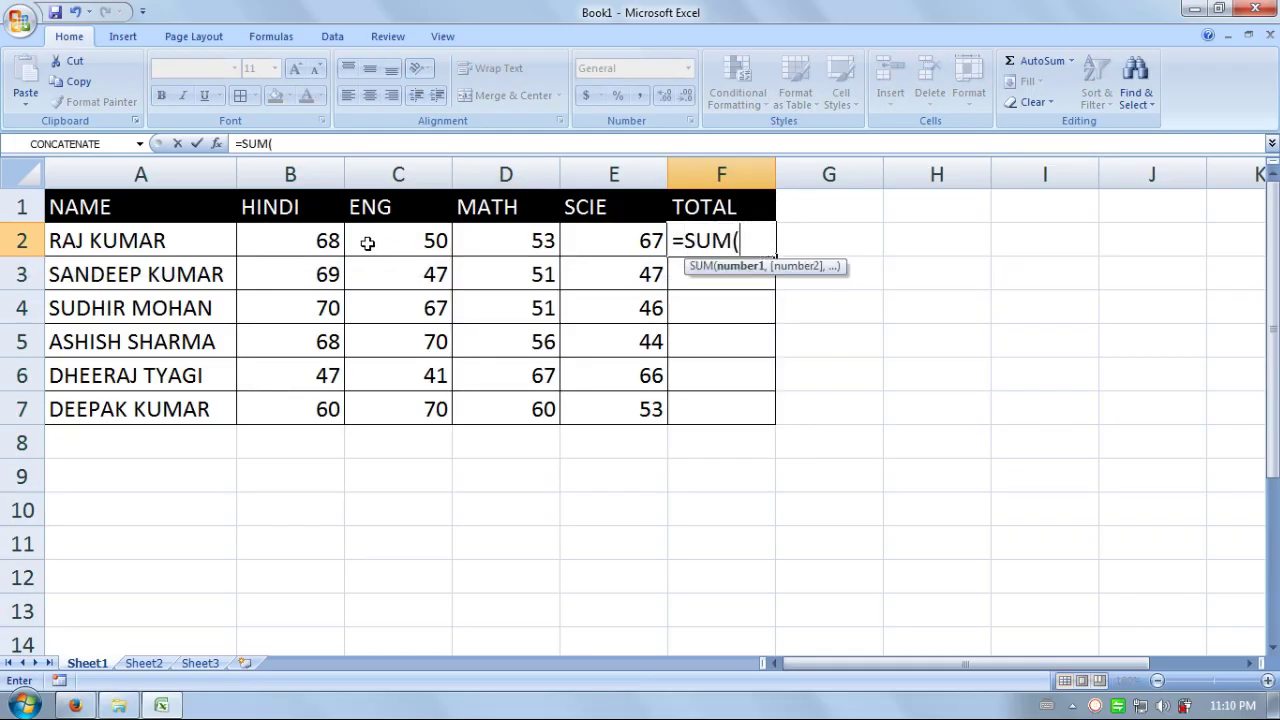
left_click_drag(288, 240, 605, 240)
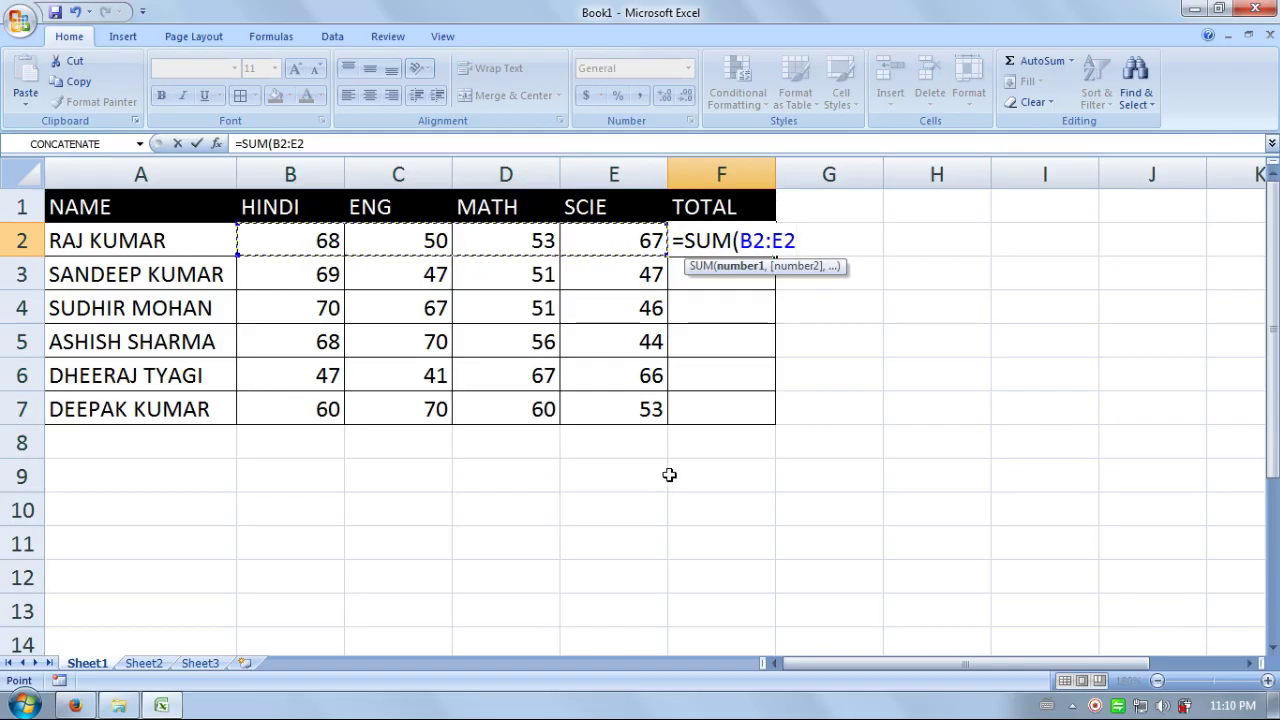
type(")")
key("Return")
- Enter =SUM(B3:E3) in F3 and fill both totals down to F7
type("=")
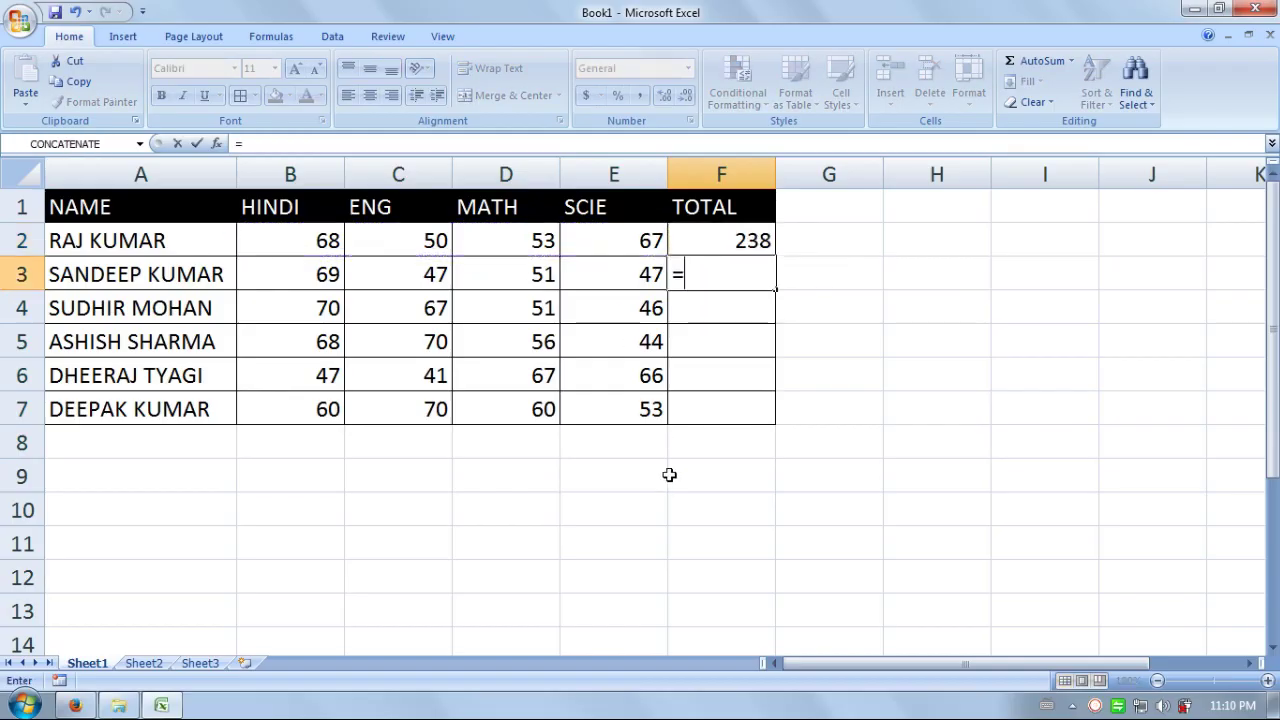
type("SUM(")
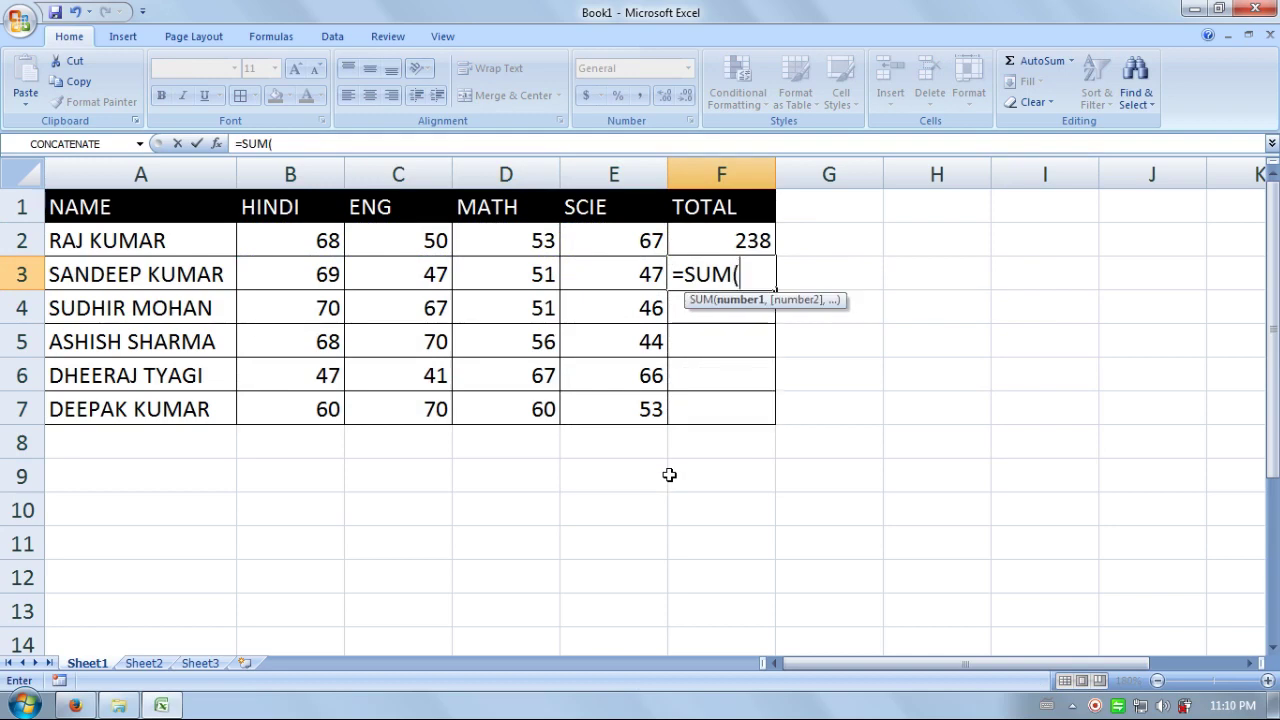
left_click_drag(300, 264, 585, 270)
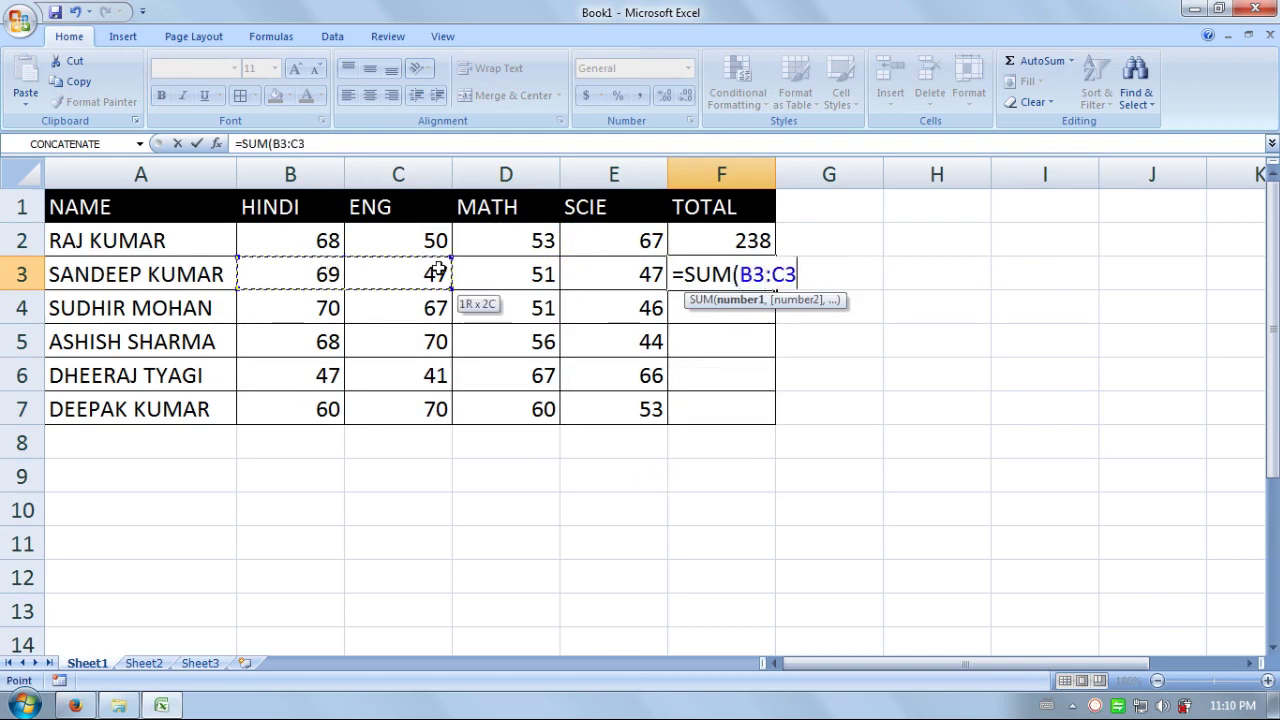
type(")")
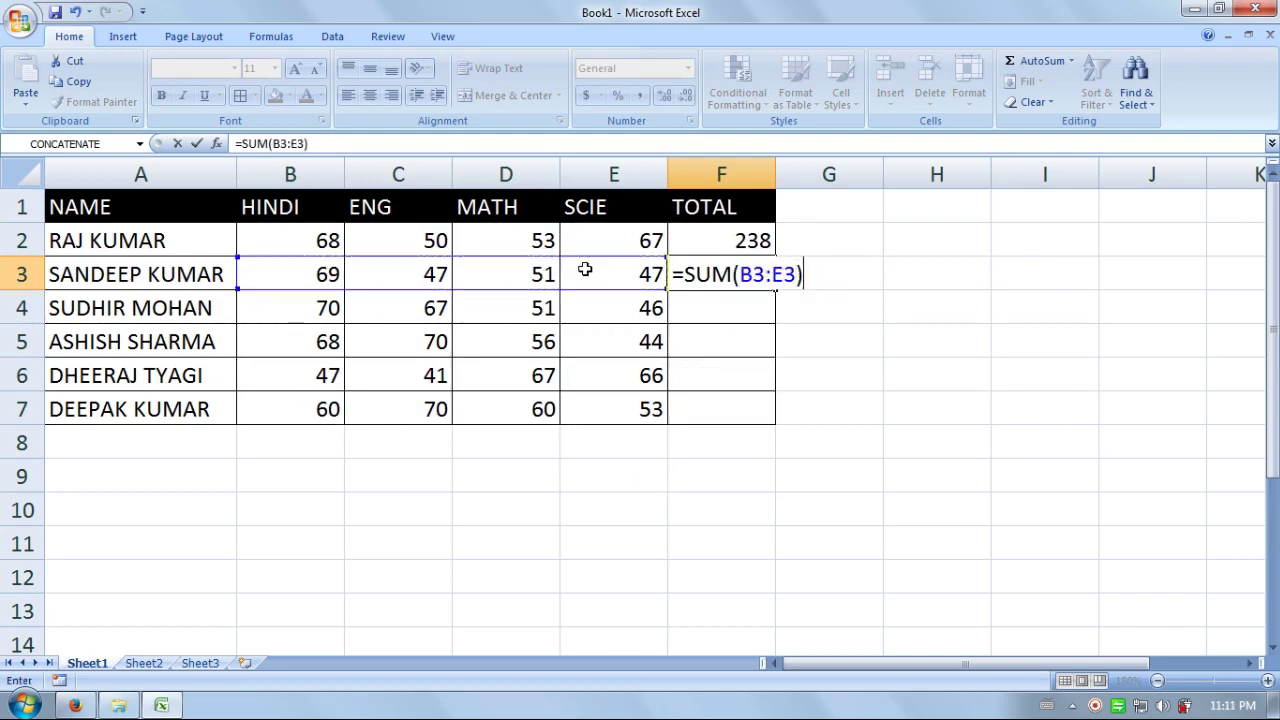
key("Return")
left_click_drag(692, 243, 694, 260)
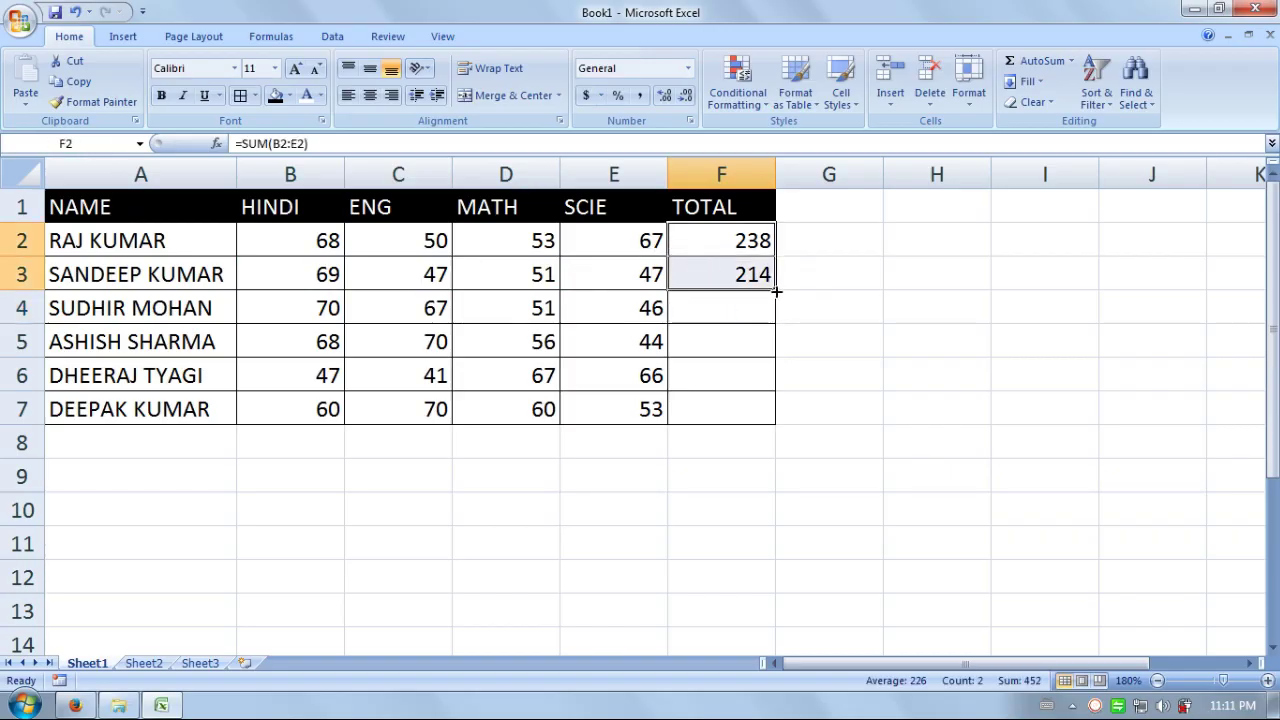
left_click_drag(775, 290, 776, 424)
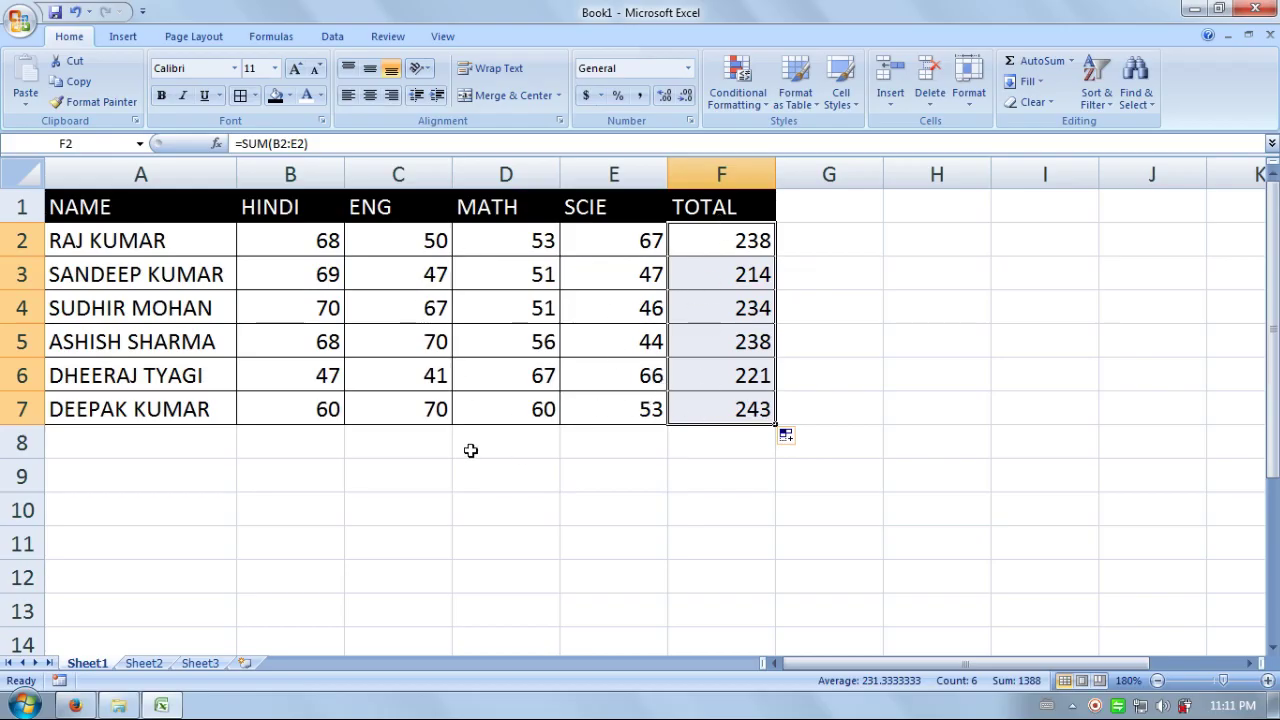
- Deselect the totals and switch to Firefox from the taskbar
left_click(834, 475)
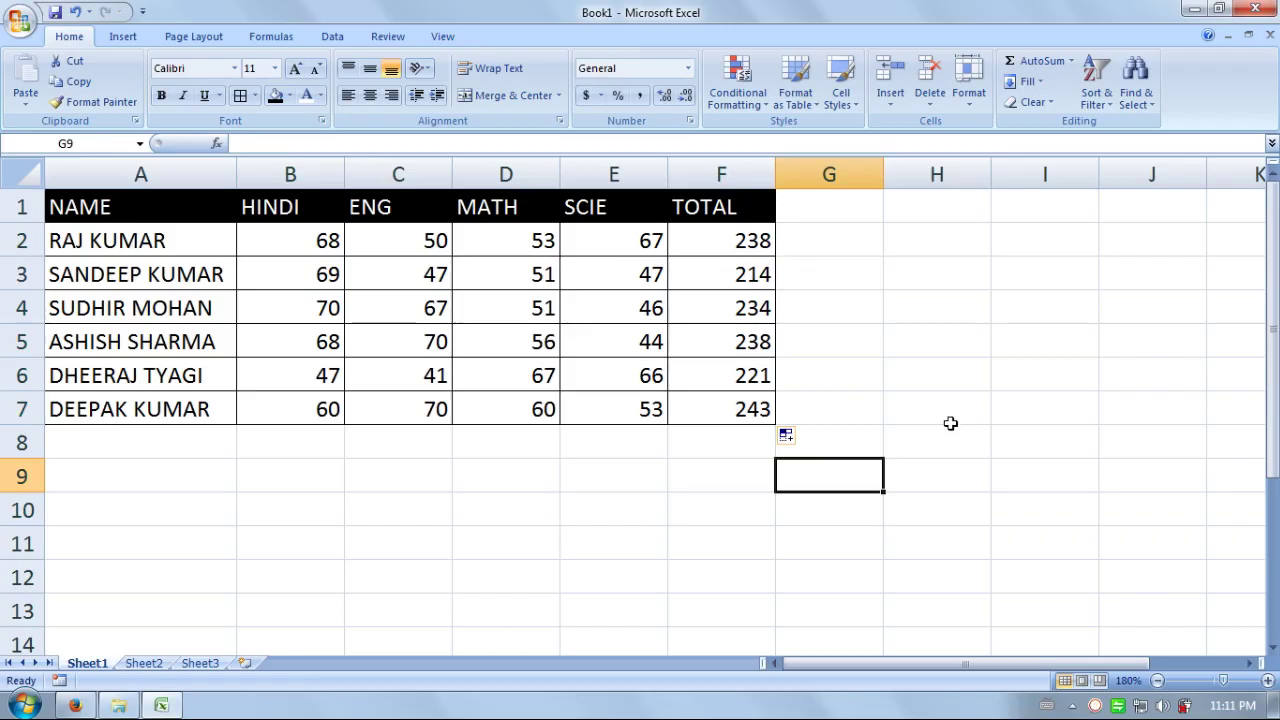
left_click(75, 705)
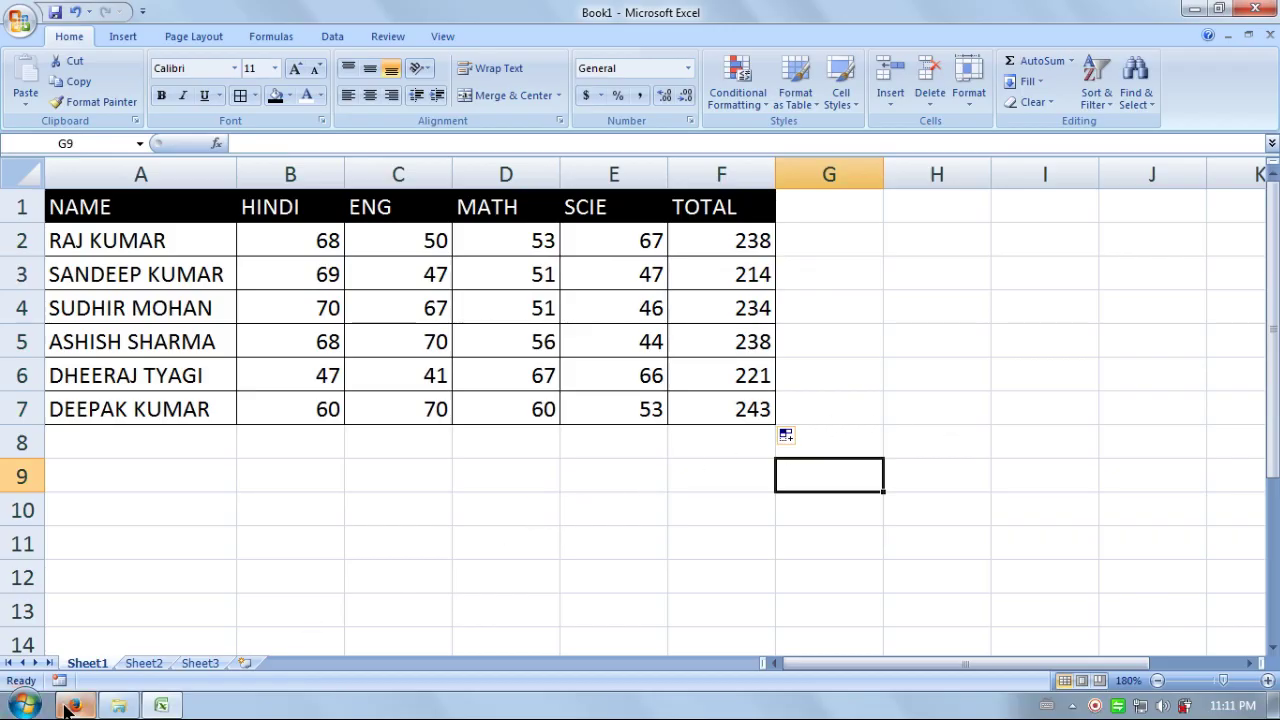